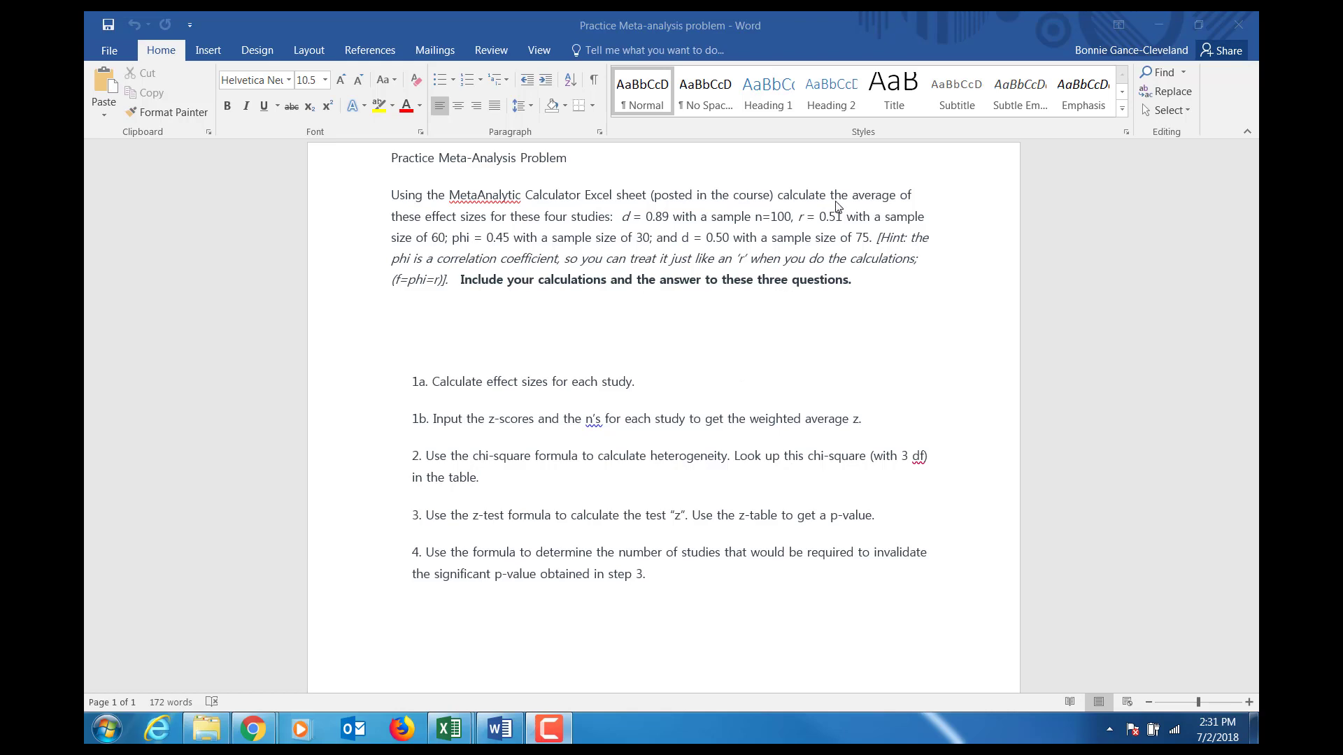
- Switch to the MetaAnalysisHowTo 2018 workbook in Excel and view the worked solution steps
{"action": "left_click", "coordinate": [1156, 28]}
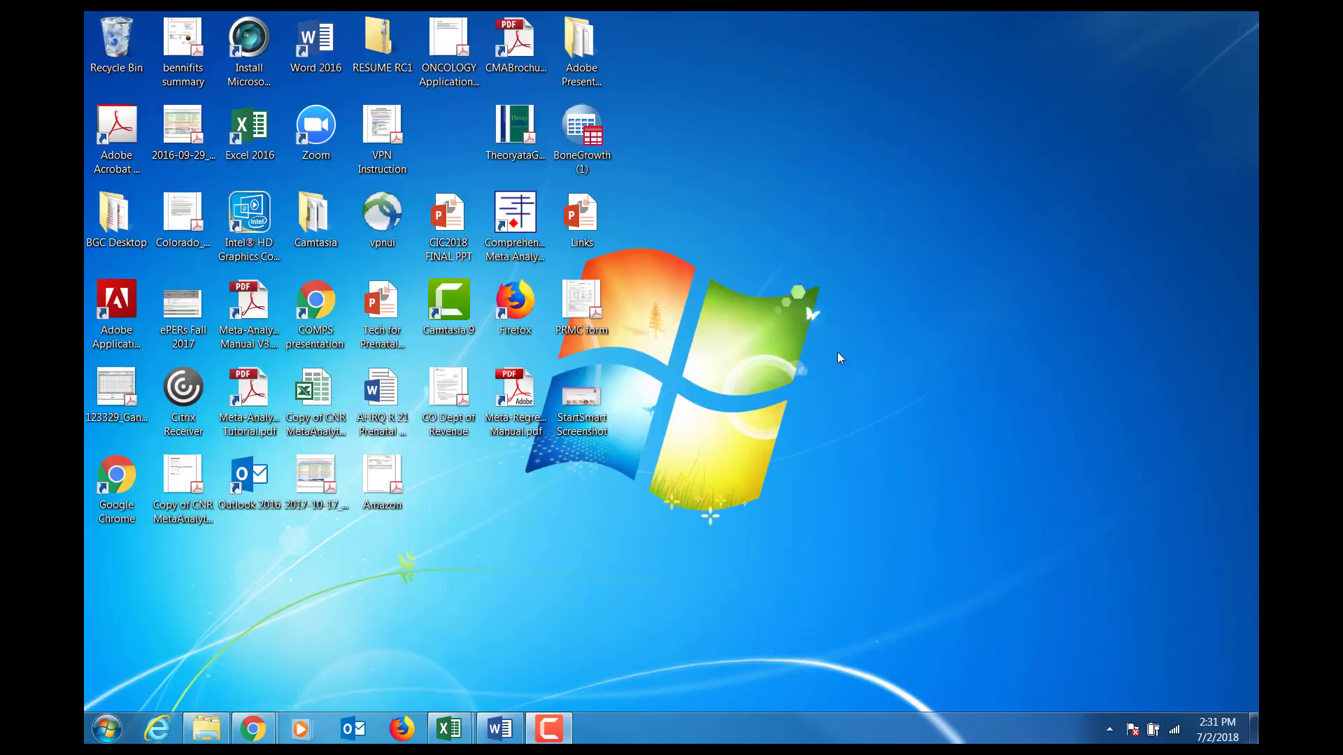
{"action": "mouse_move", "coordinate": [451, 729]}
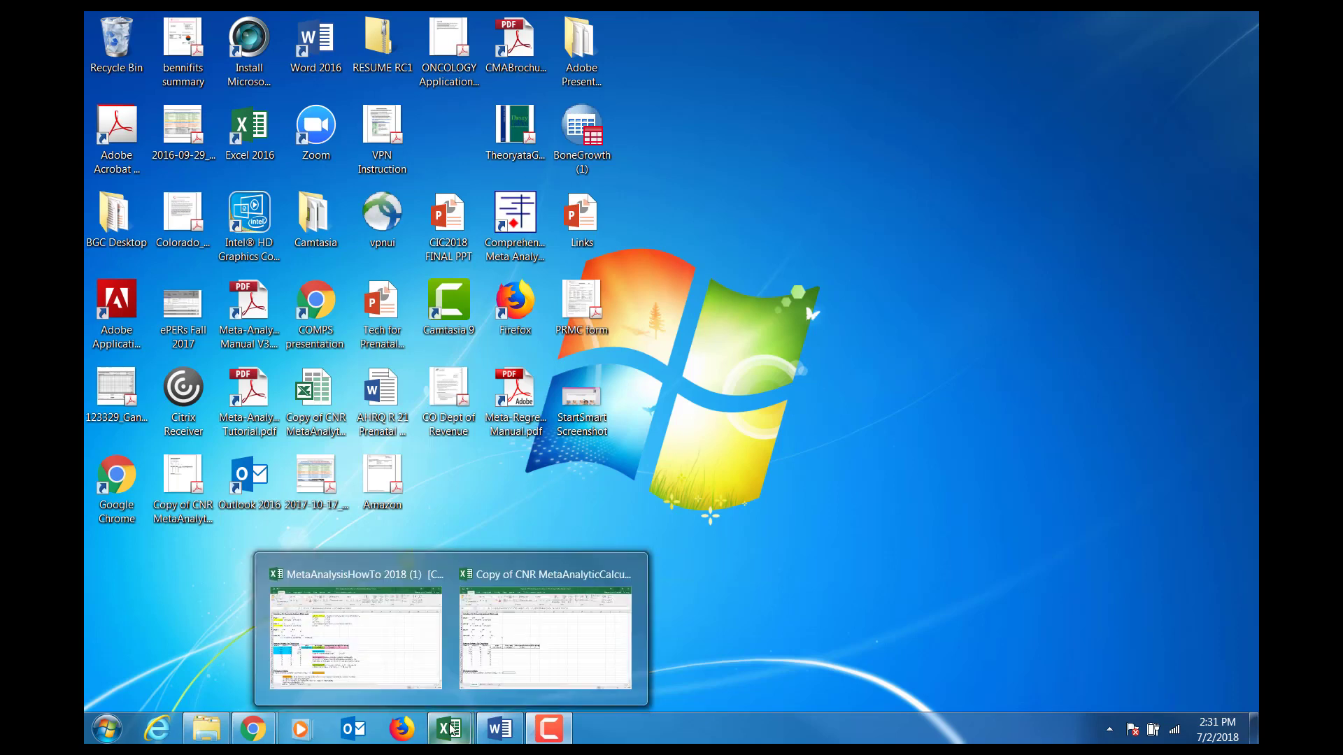
{"action": "left_click", "coordinate": [390, 654]}
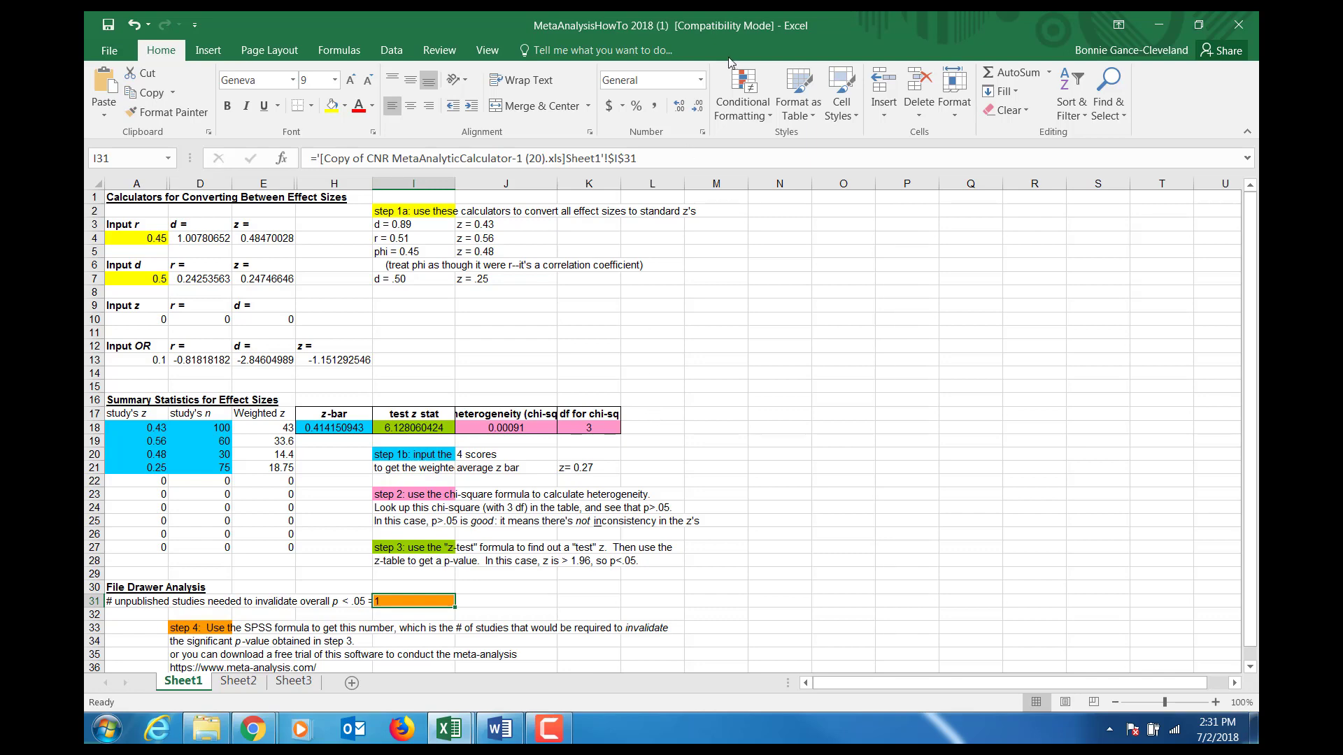
- Switch to the Copy of CNR MetaAnalyticCalculator workbook
{"action": "left_click", "coordinate": [1159, 26]}
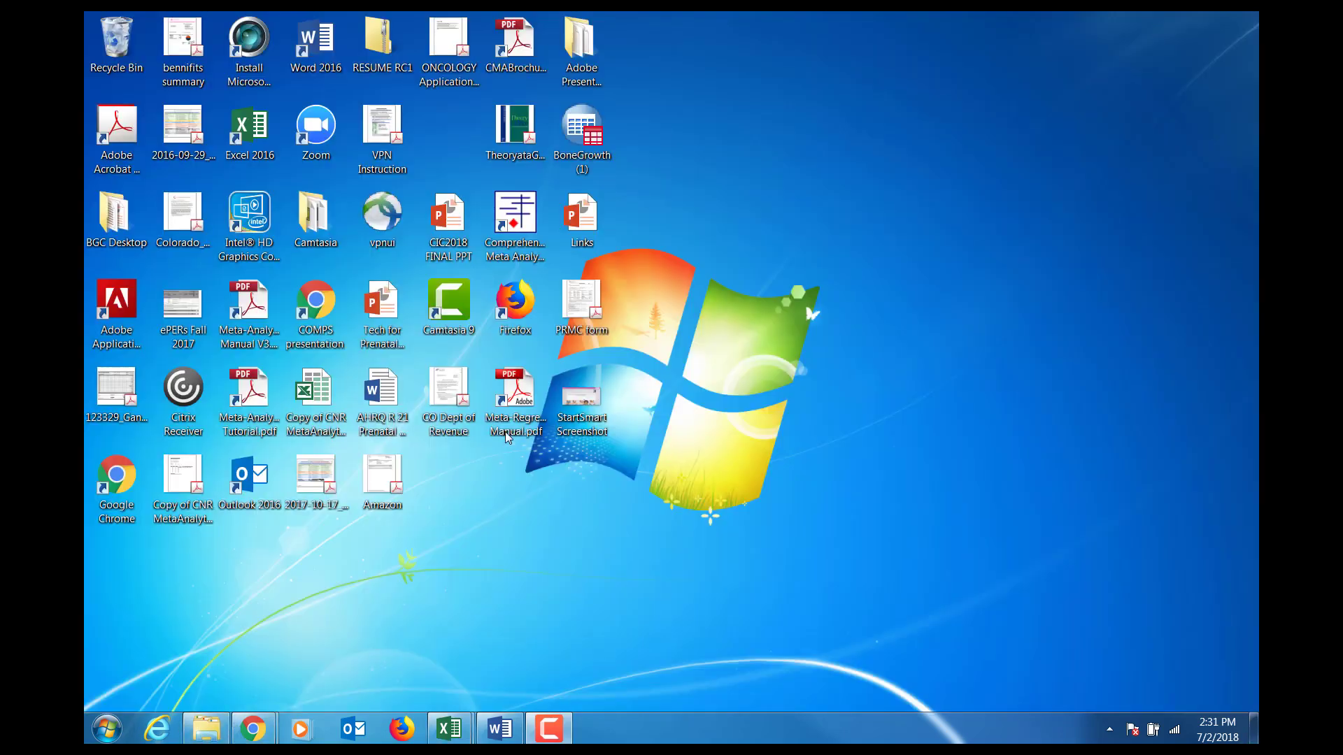
{"action": "mouse_move", "coordinate": [448, 731]}
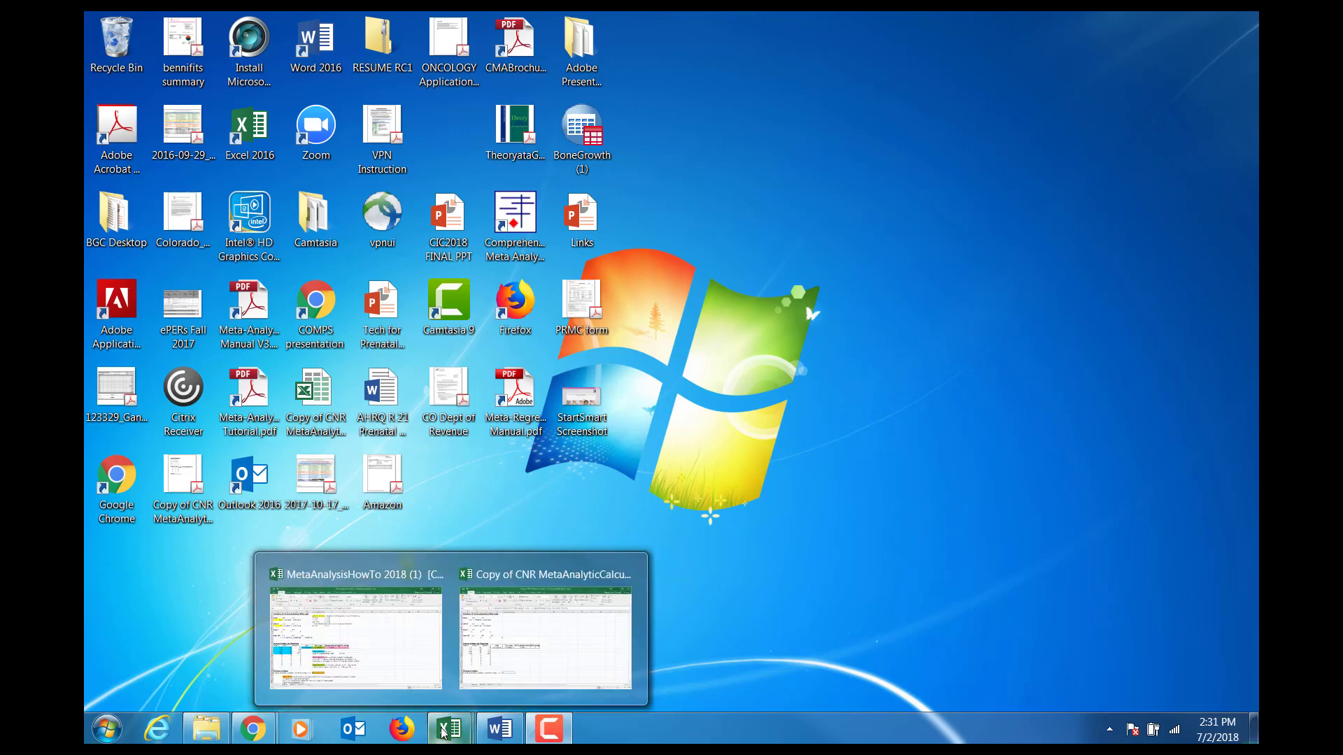
{"action": "left_click", "coordinate": [520, 689]}
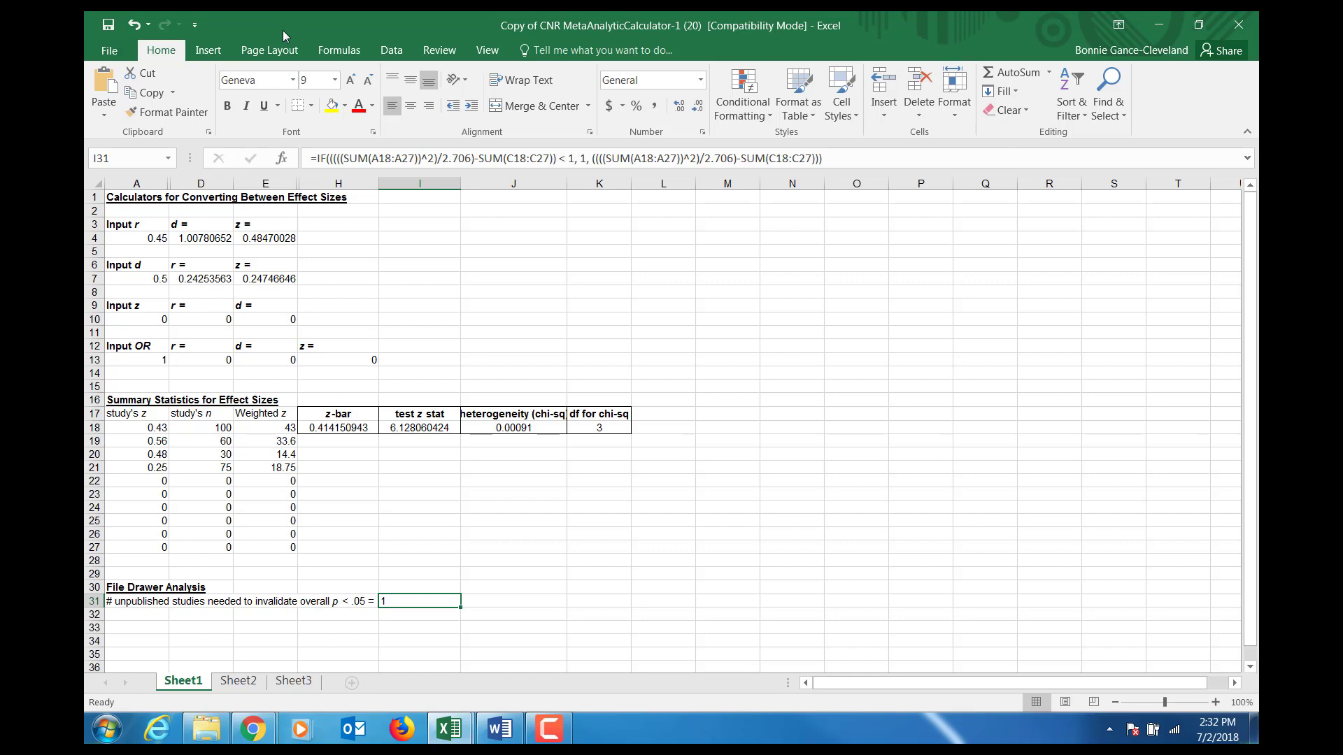
- Reset the r input in A4 and the d input in A7 to 0
{"action": "left_click", "coordinate": [201, 223]}
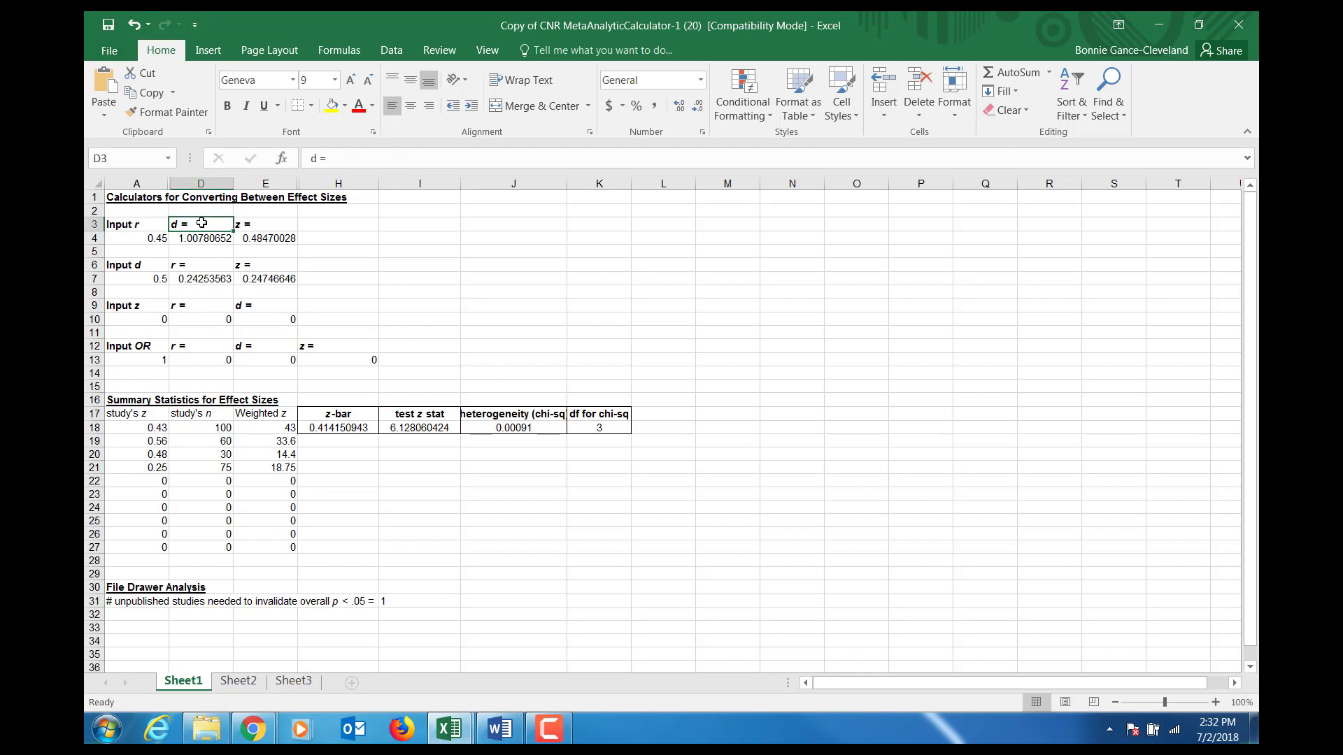
{"action": "left_click", "coordinate": [156, 237]}
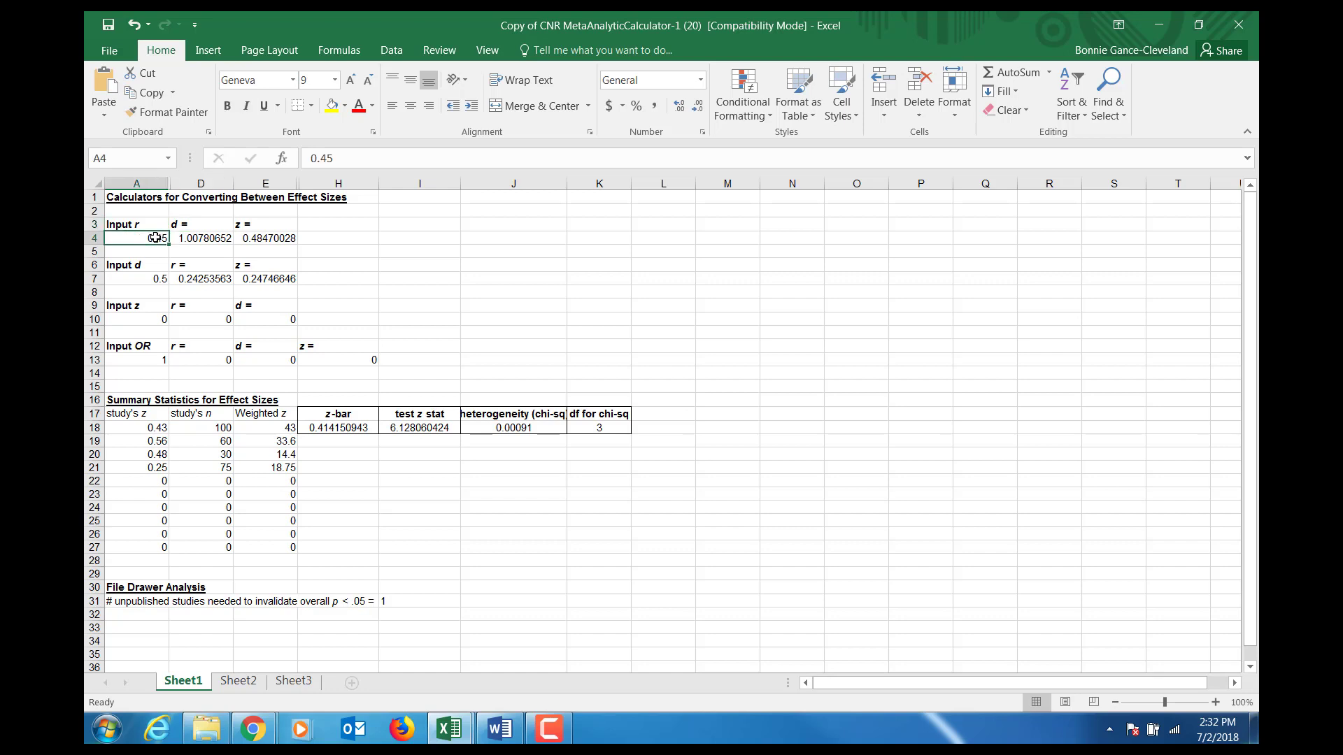
{"action": "type", "text": "0"}
{"action": "left_click", "coordinate": [155, 277]}
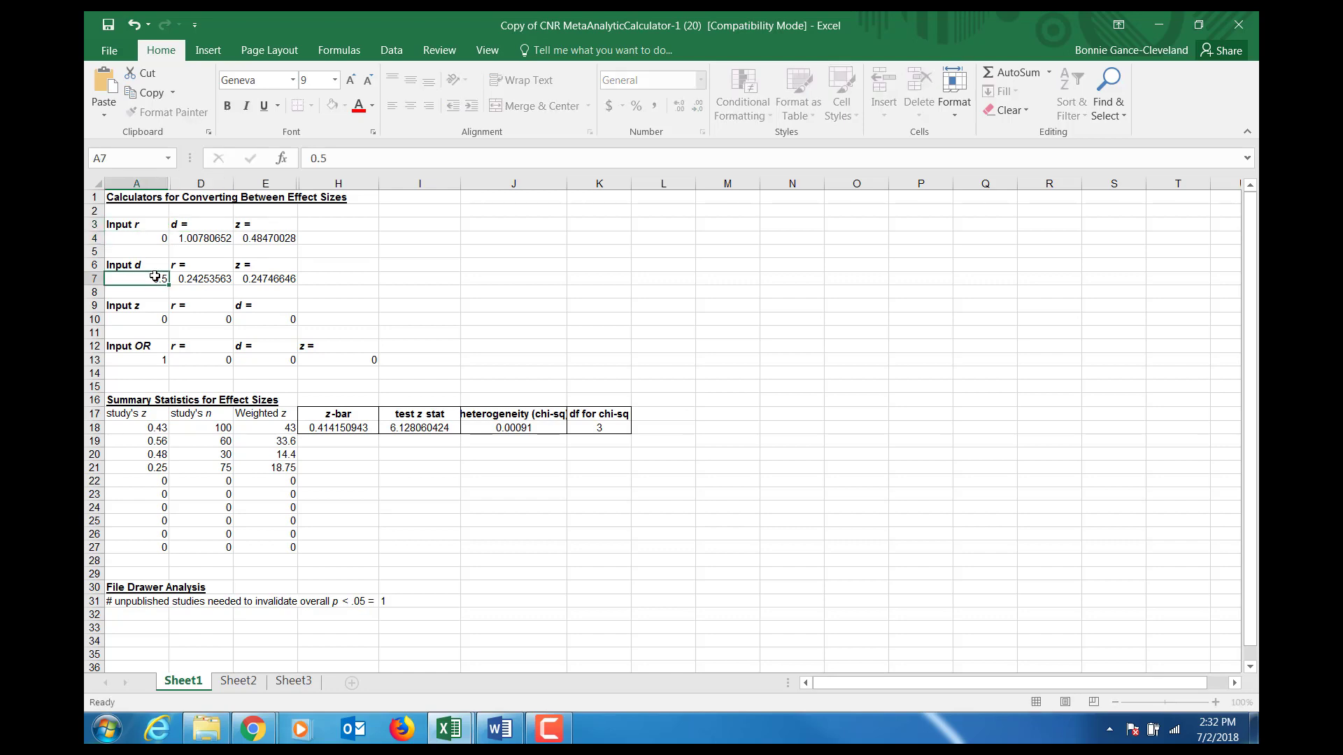
{"action": "type", "text": "0"}
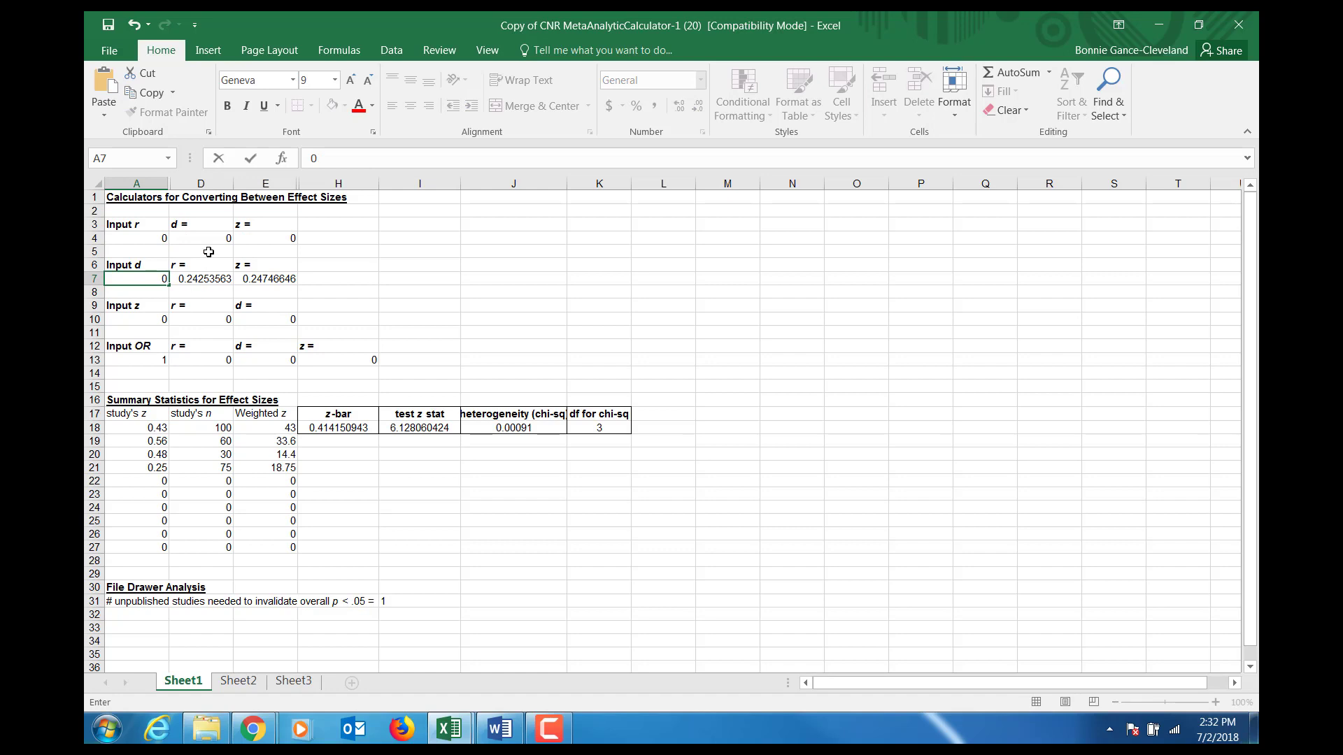
{"action": "left_click", "coordinate": [348, 238]}
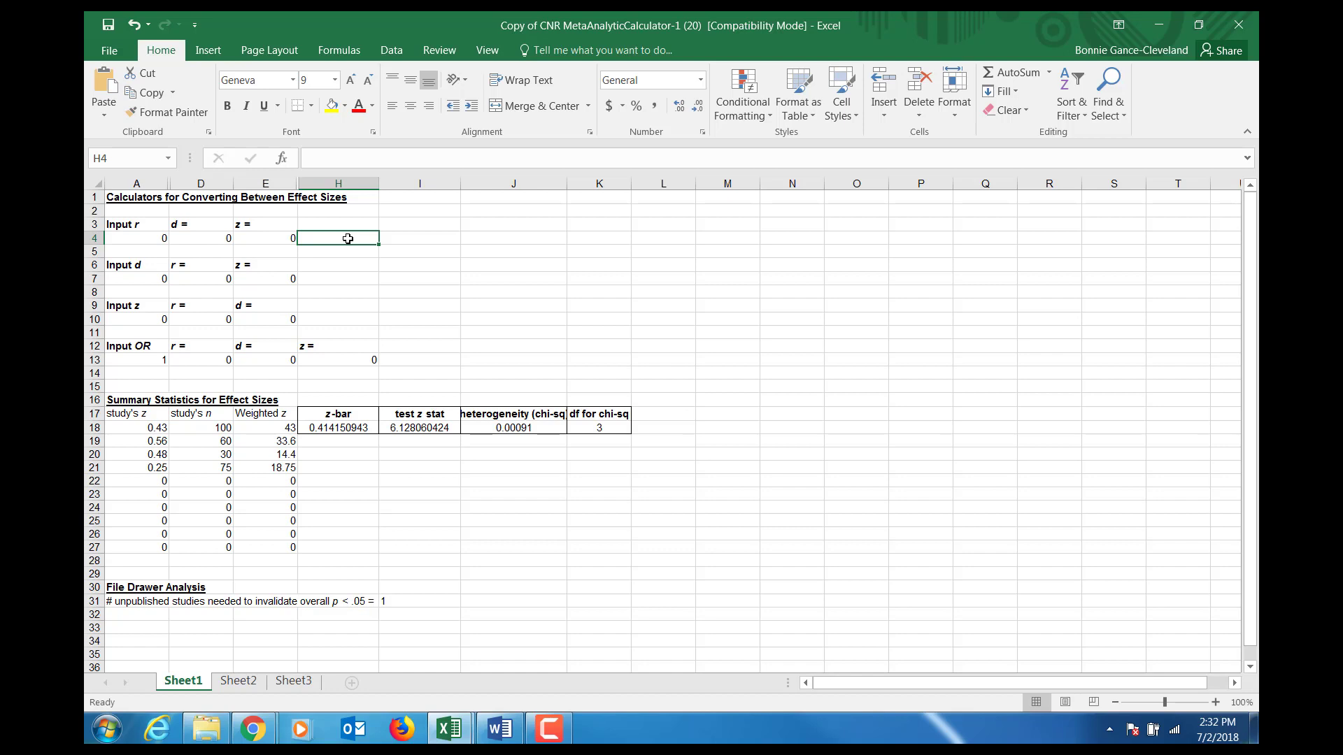
- Reset the four studies' z values in A18:A21 of the summary statistics table to 0
{"action": "left_click", "coordinate": [158, 431]}
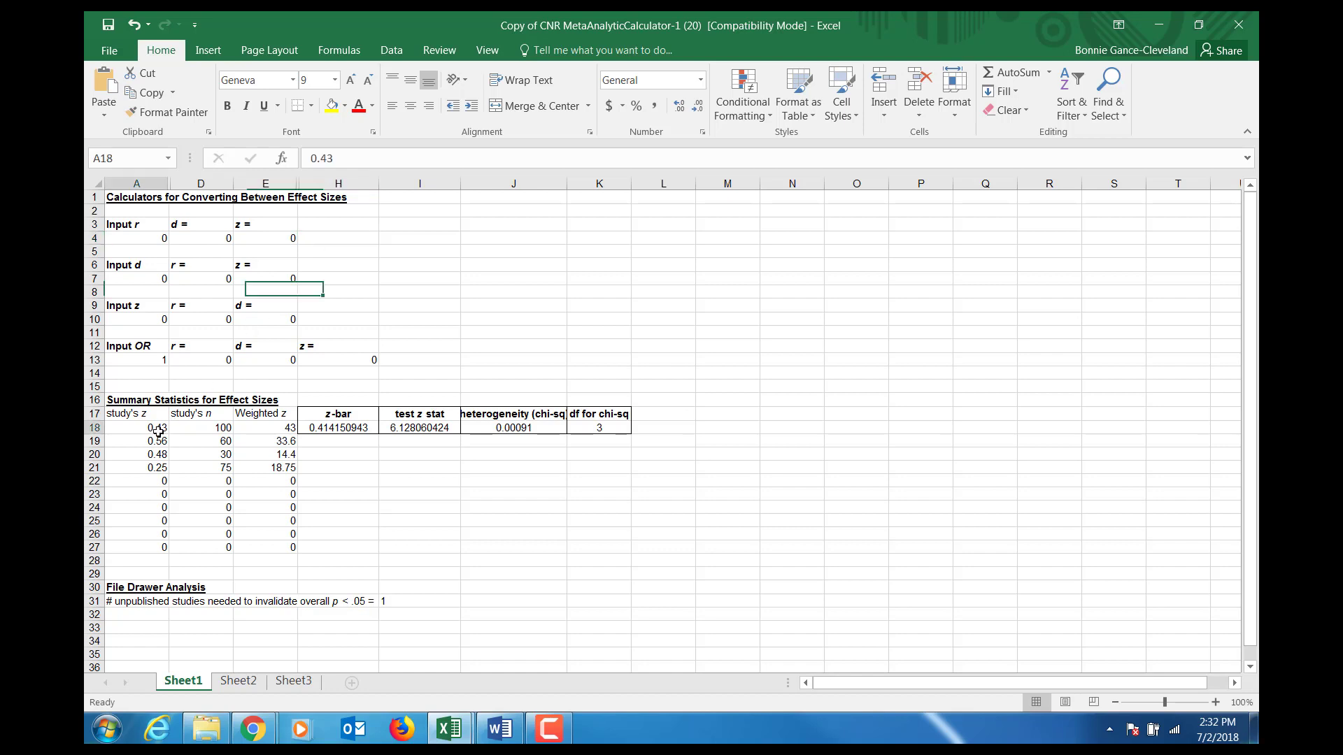
{"action": "double_click", "coordinate": [159, 432]}
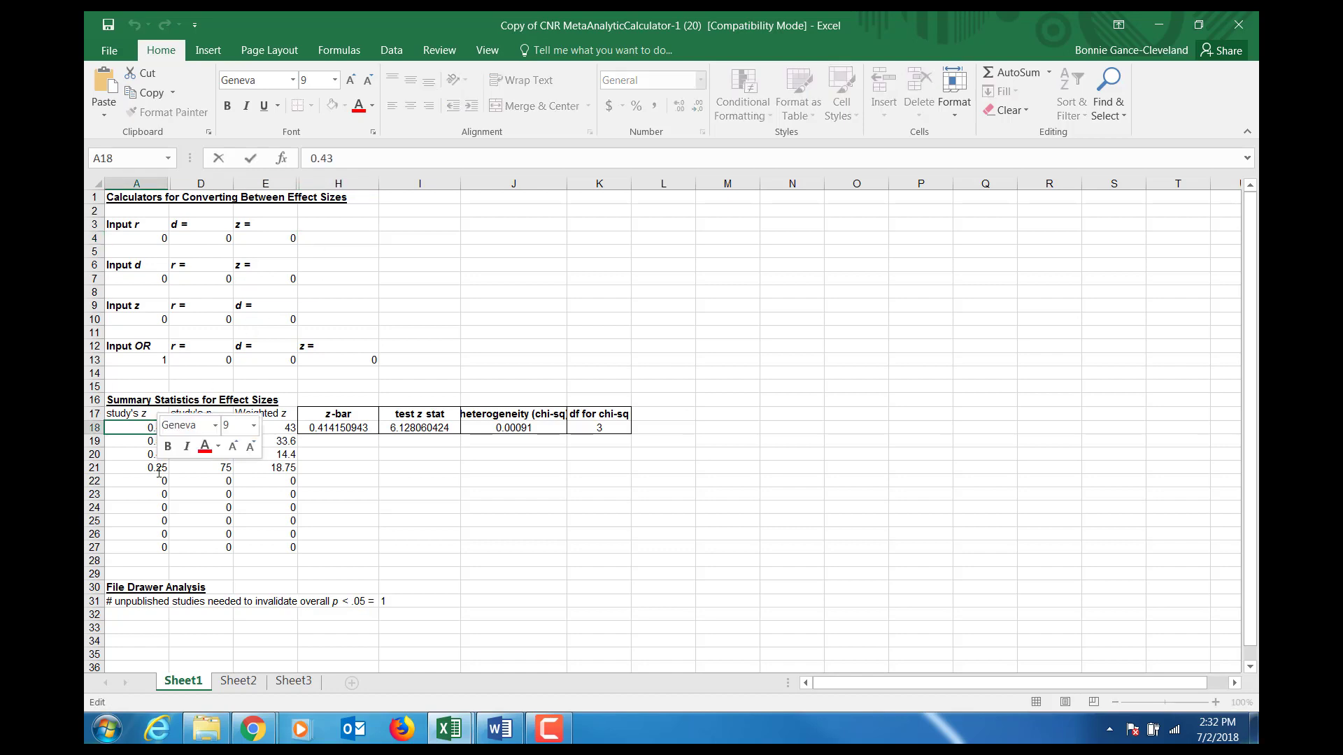
{"action": "type", "text": "0"}
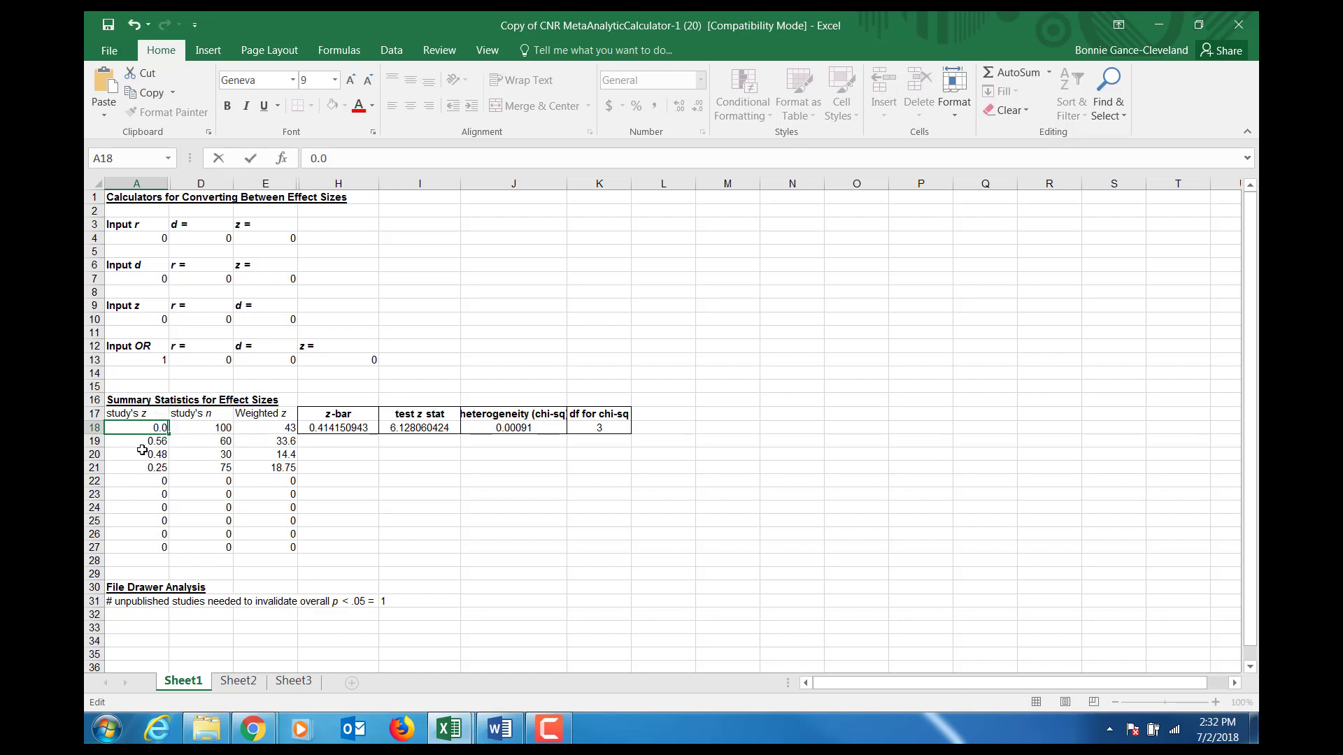
{"action": "key", "text": "Tab"}
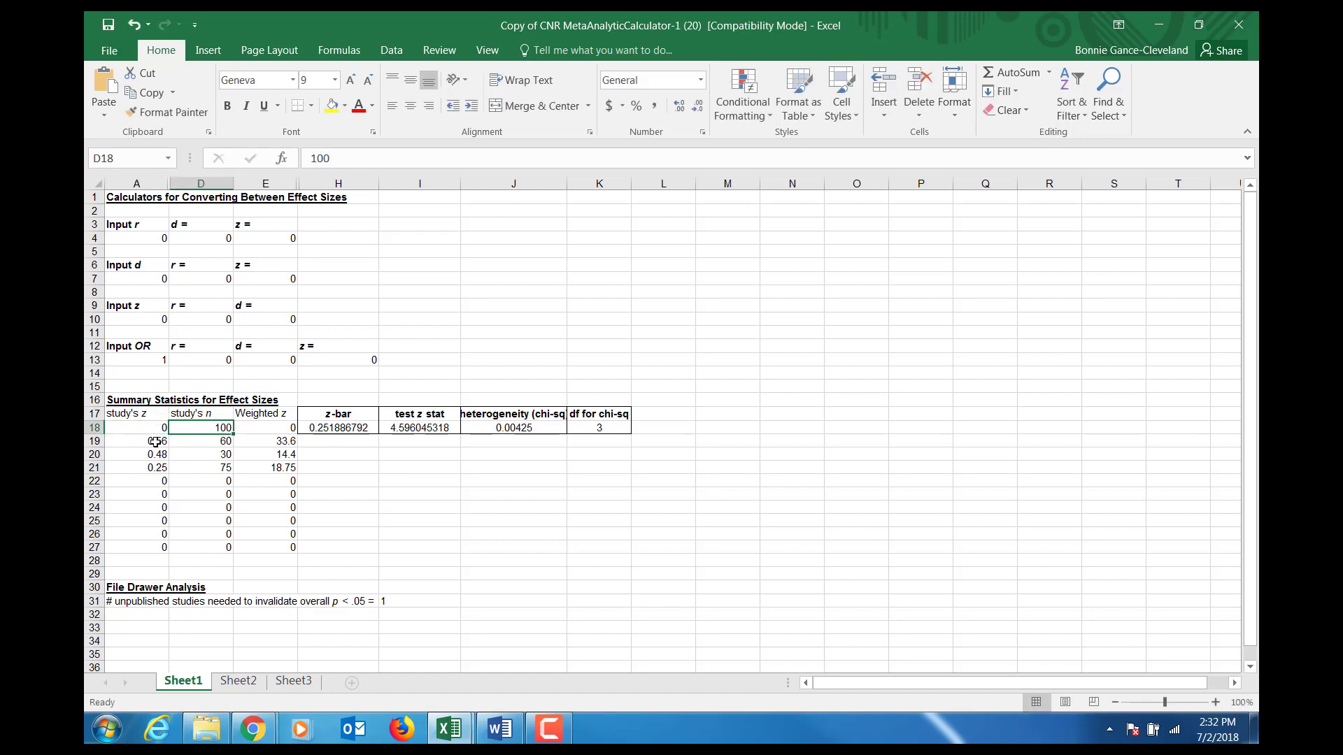
{"action": "left_click", "coordinate": [151, 445]}
{"action": "type", "text": "0"}
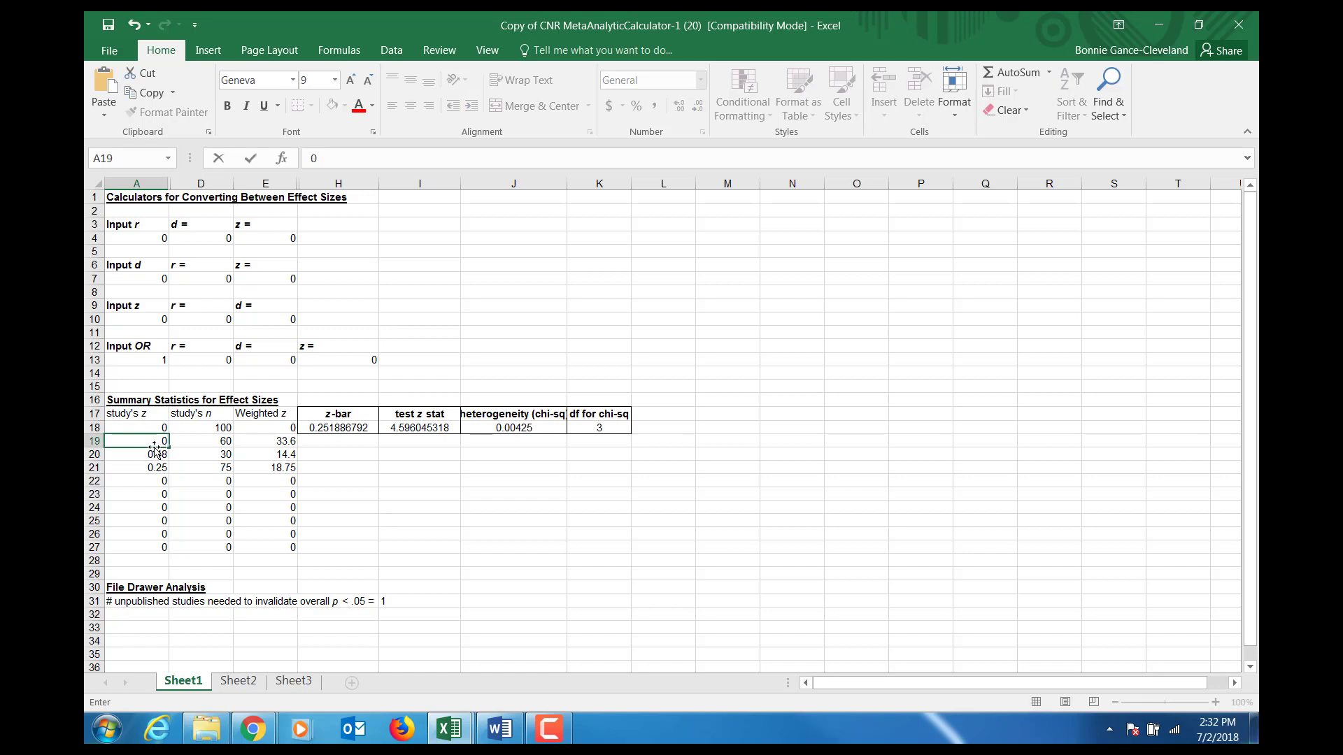
{"action": "left_click", "coordinate": [155, 455]}
{"action": "type", "text": "0"}
{"action": "left_click", "coordinate": [155, 467]}
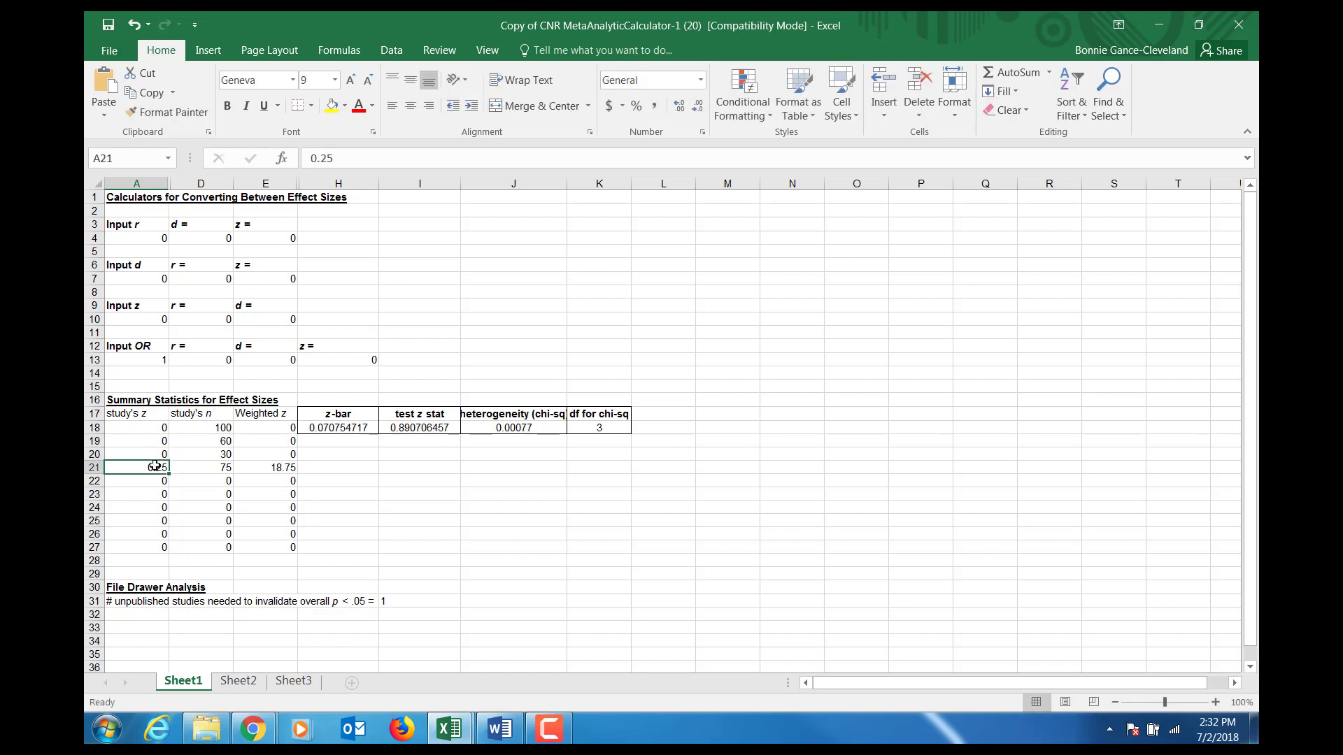
{"action": "type", "text": "0"}
{"action": "left_click", "coordinate": [210, 456]}
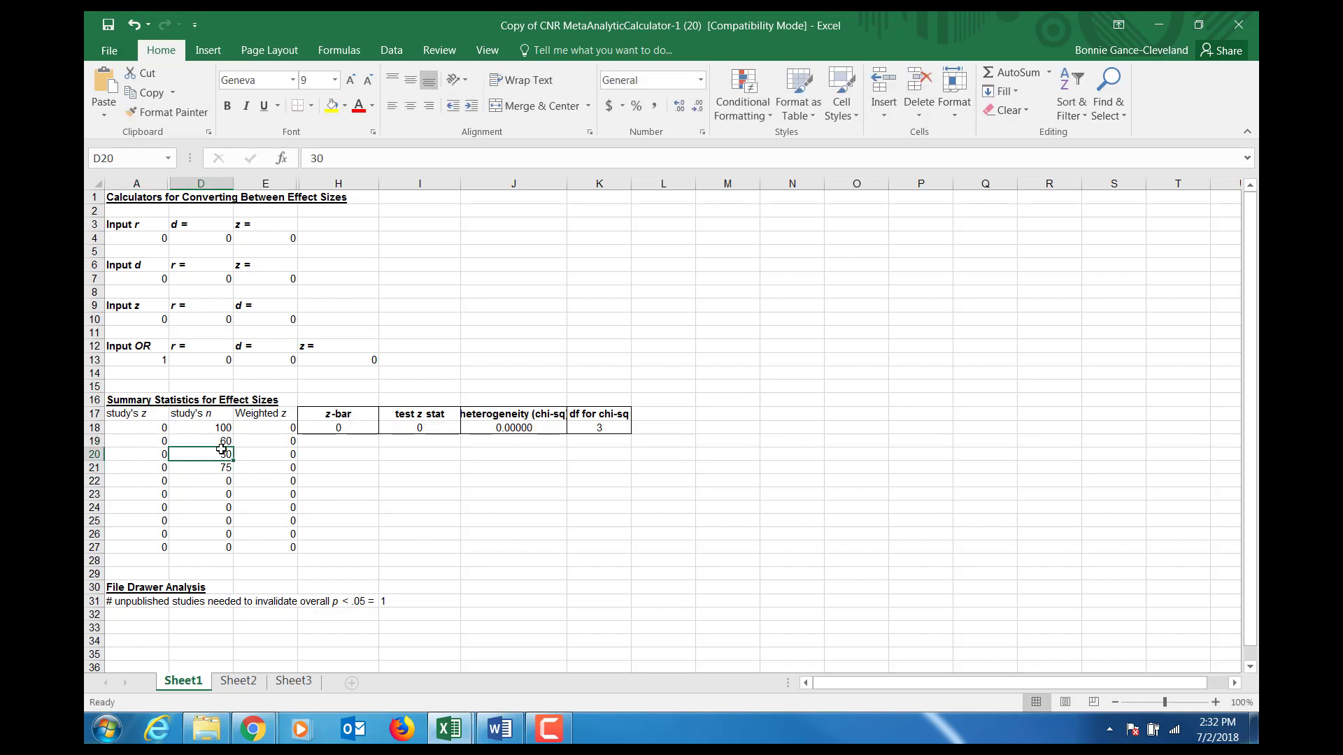
- Reset the four studies' sample sizes in D18:D21 to 0
{"action": "left_click", "coordinate": [217, 429]}
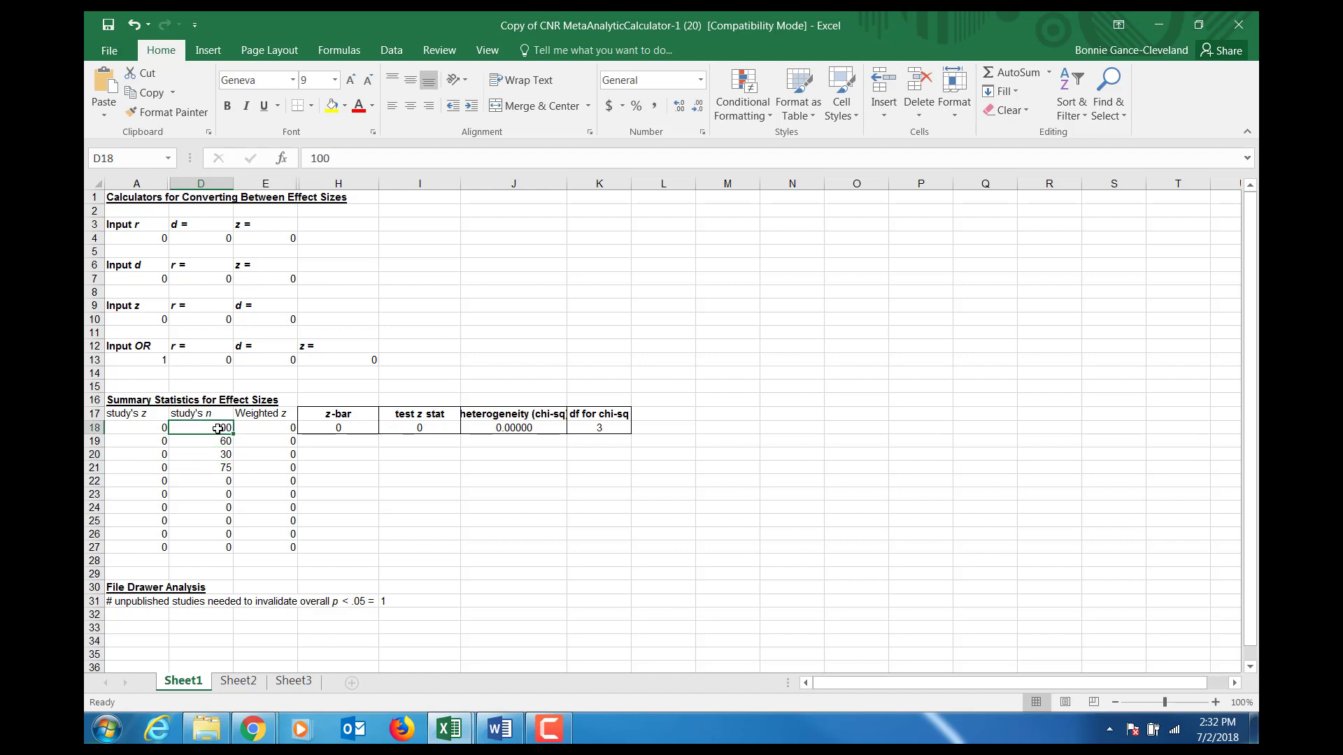
{"action": "type", "text": "0"}
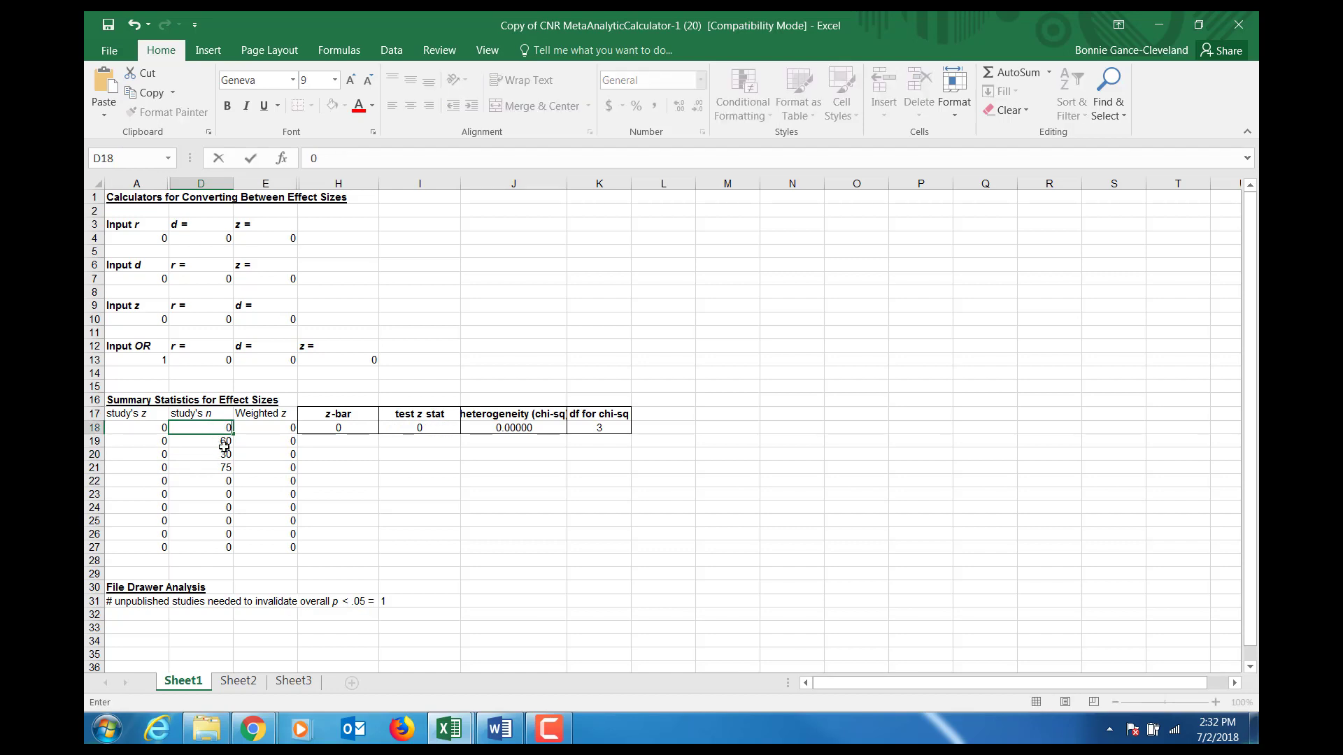
{"action": "left_click", "coordinate": [224, 446]}
{"action": "type", "text": "0"}
{"action": "left_click", "coordinate": [216, 458]}
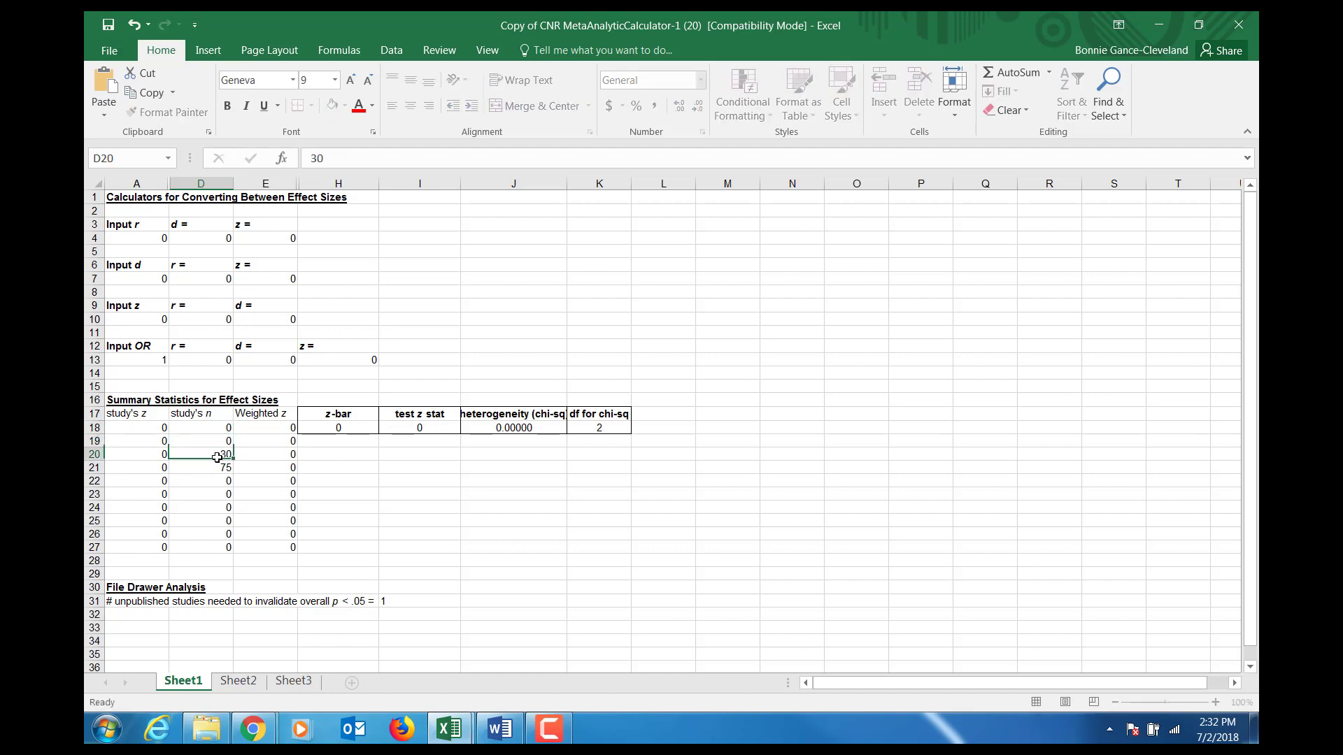
{"action": "type", "text": "0"}
{"action": "left_click", "coordinate": [215, 468]}
{"action": "type", "text": "0"}
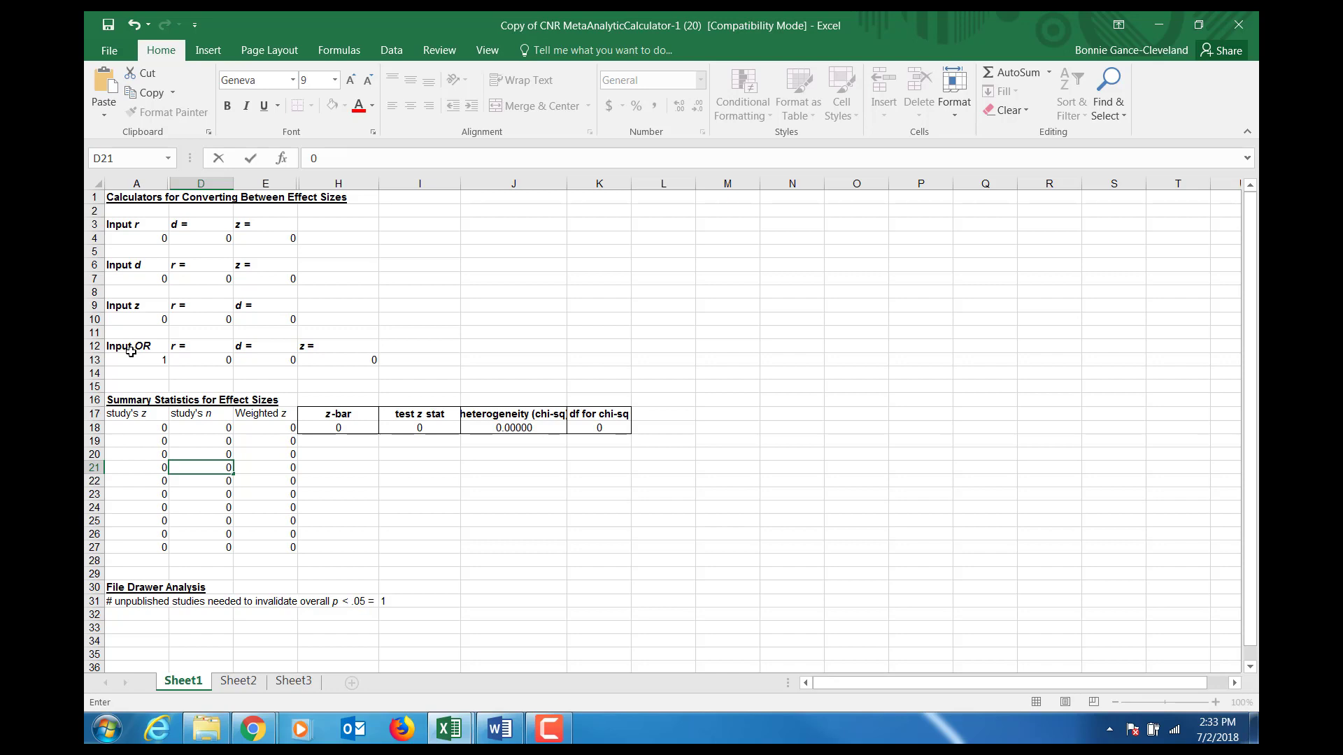
- Enter 0.89 as the d input in A7 to convert the first study's effect size to z
{"action": "left_click", "coordinate": [147, 280]}
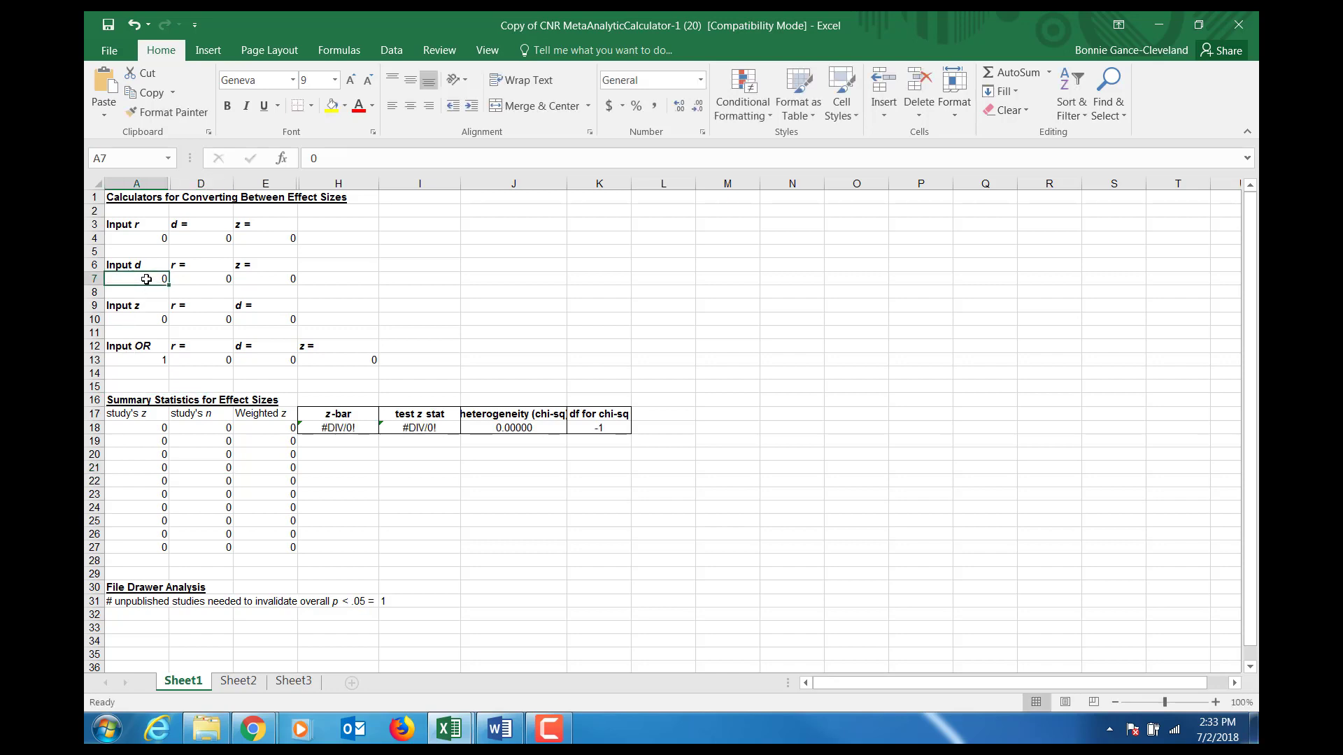
{"action": "type", "text": "0"}
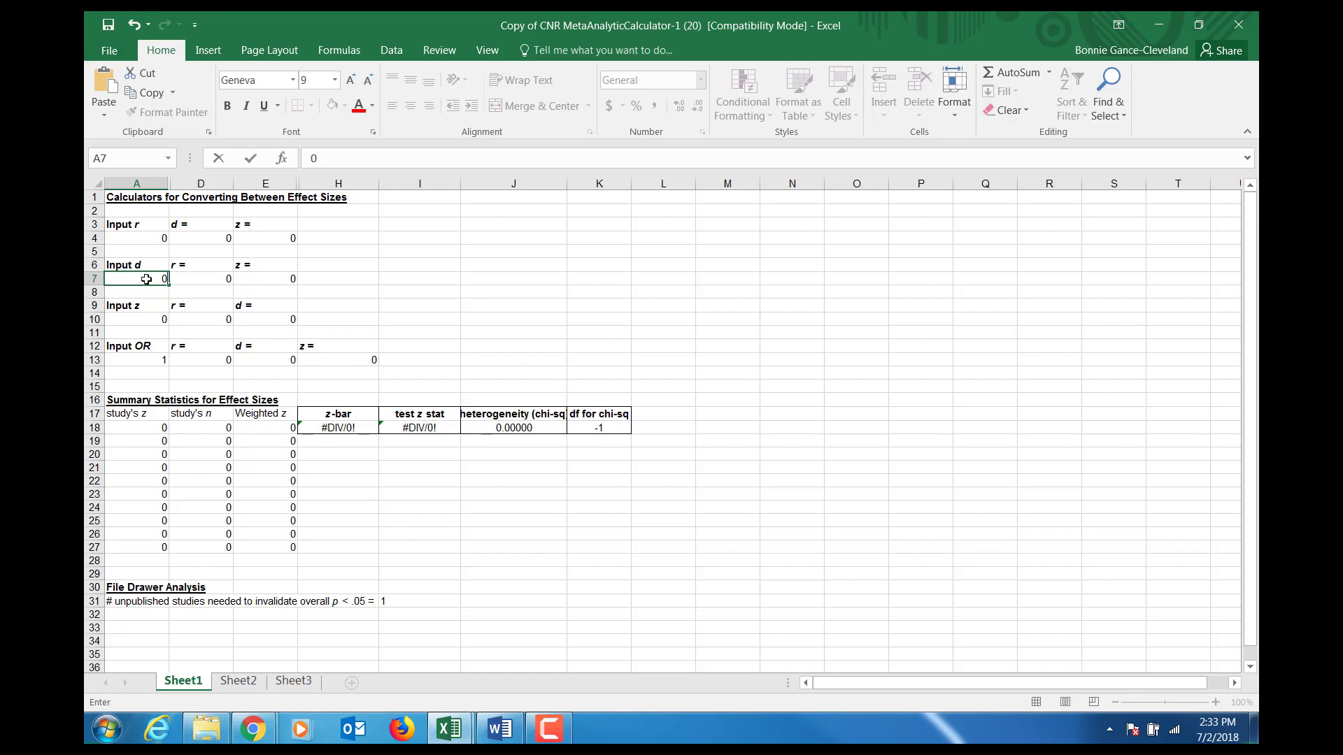
{"action": "type", "text": ".89"}
{"action": "left_click", "coordinate": [271, 264]}
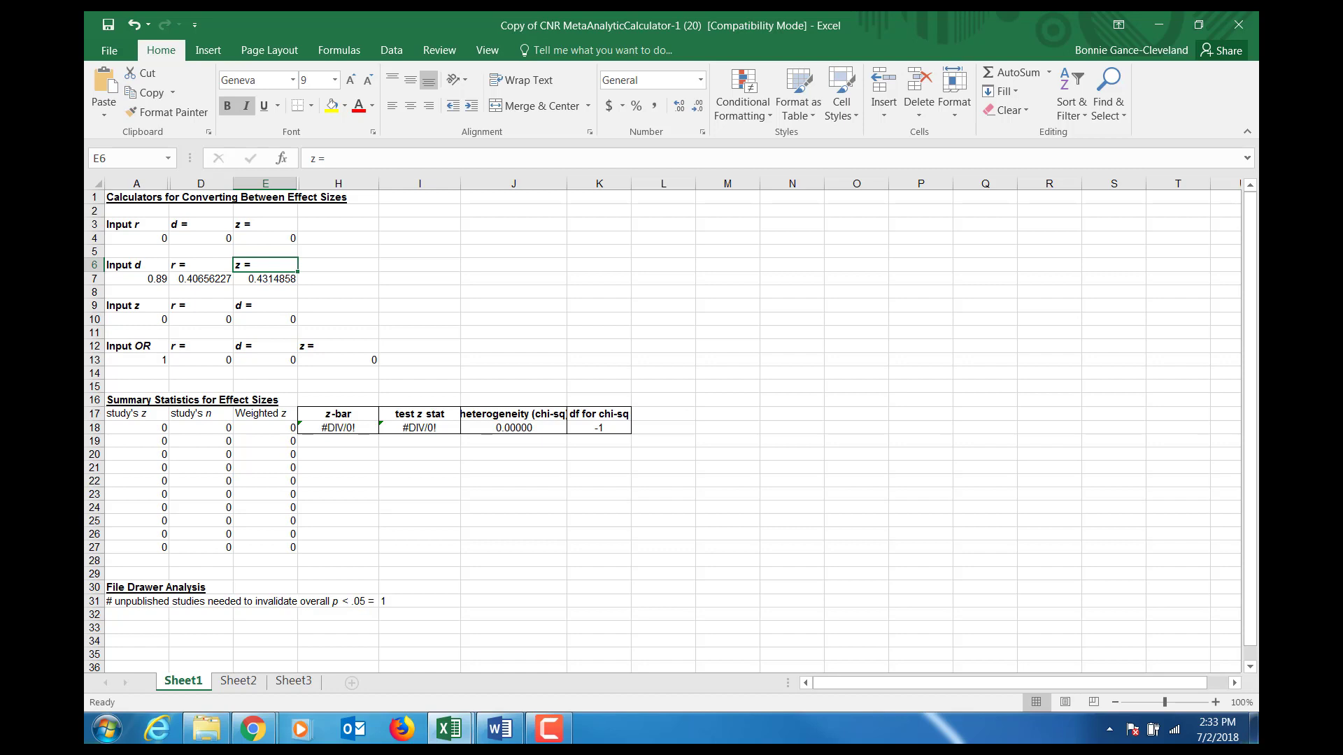
- Enter 0.43 as the first study's z in A18
{"action": "left_click", "coordinate": [144, 427]}
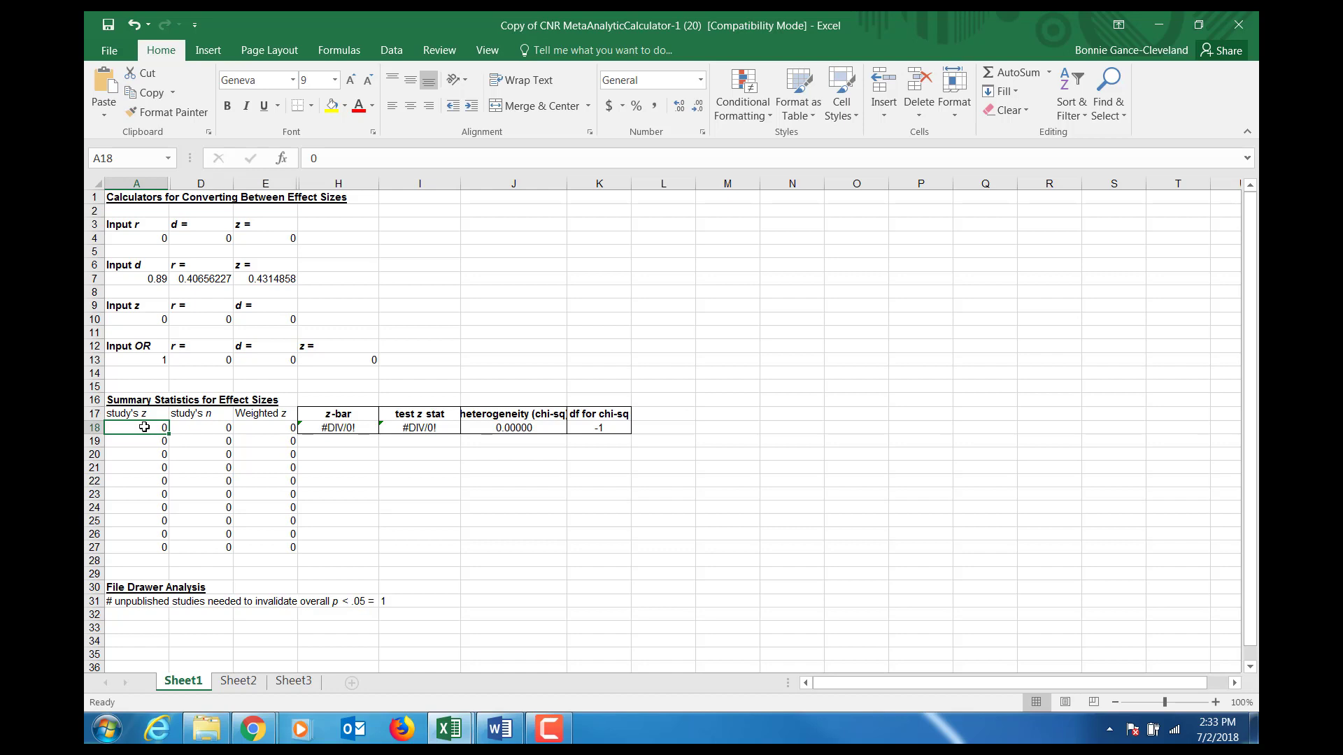
{"action": "type", "text": "0."}
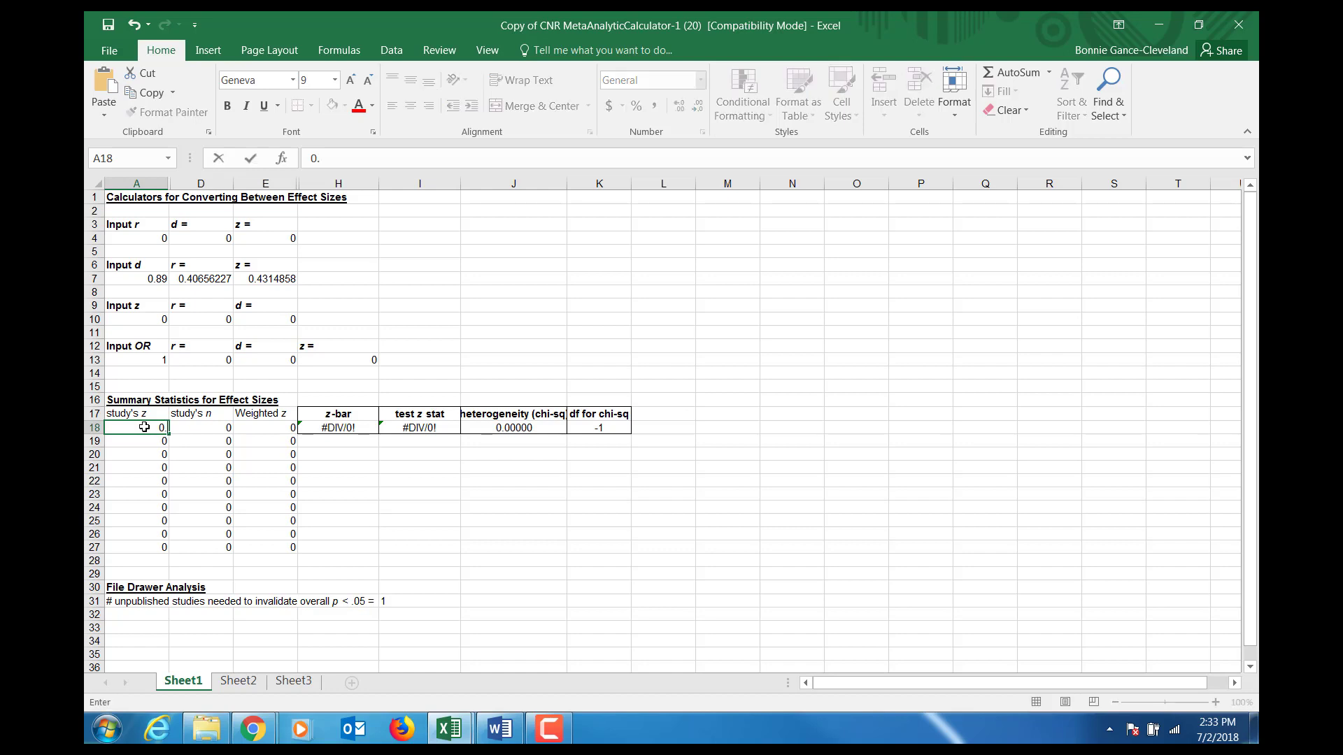
{"action": "type", "text": "43"}
- Enter 0.51 as the r input in A4 to convert the second study's effect size to z
{"action": "left_click", "coordinate": [160, 238]}
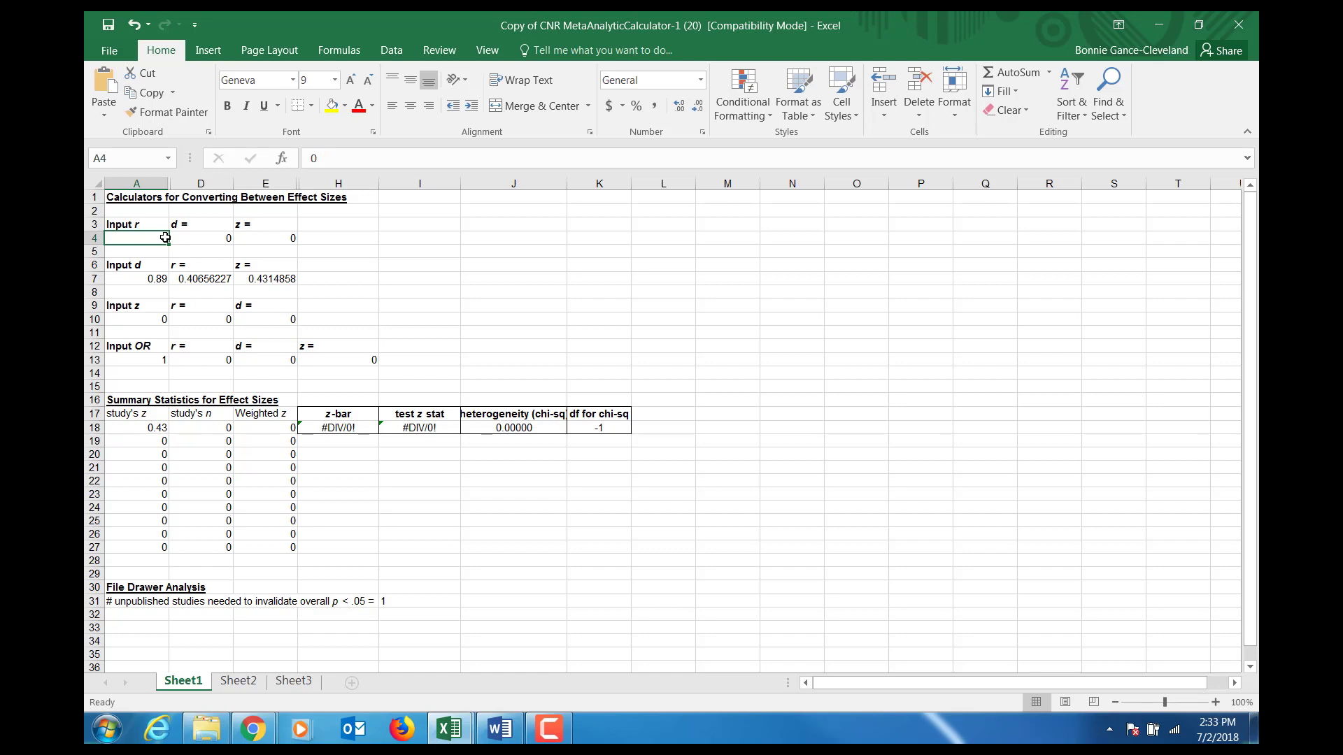
{"action": "type", "text": "0"}
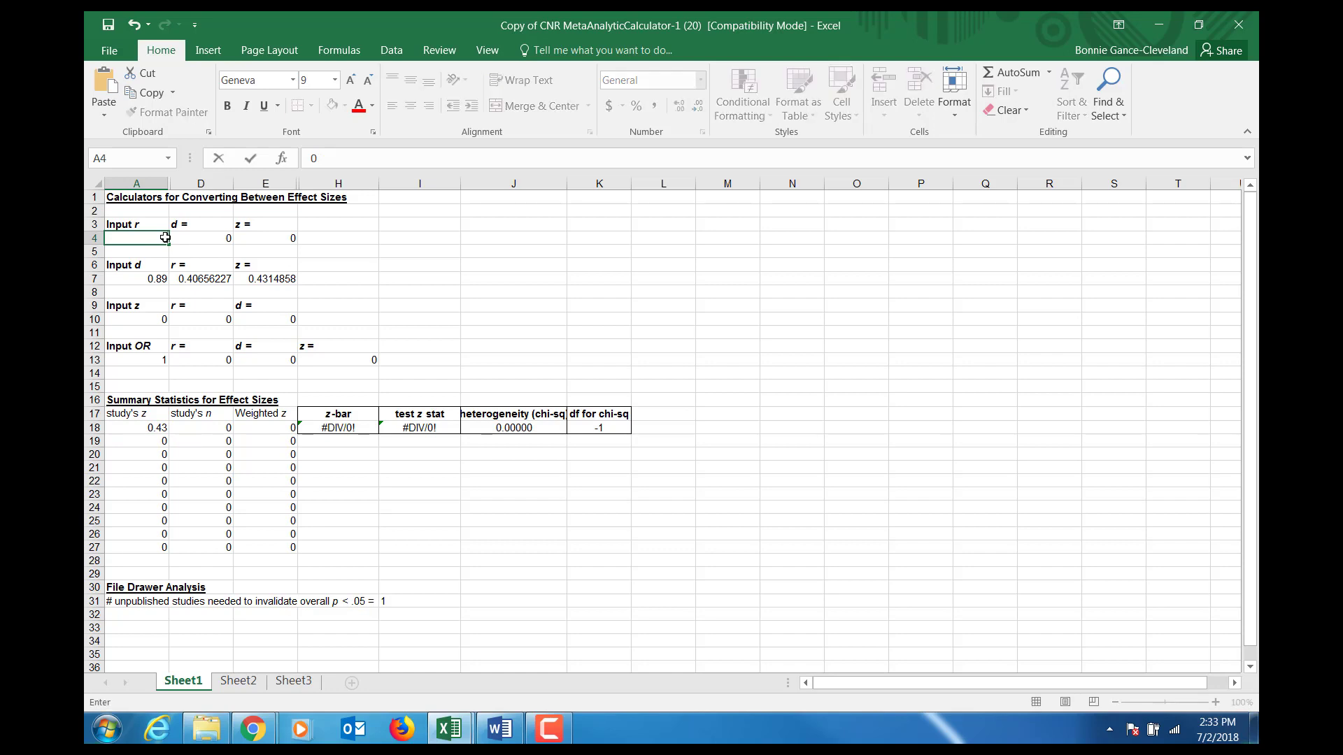
{"action": "type", "text": ".51"}
{"action": "left_click", "coordinate": [266, 237]}
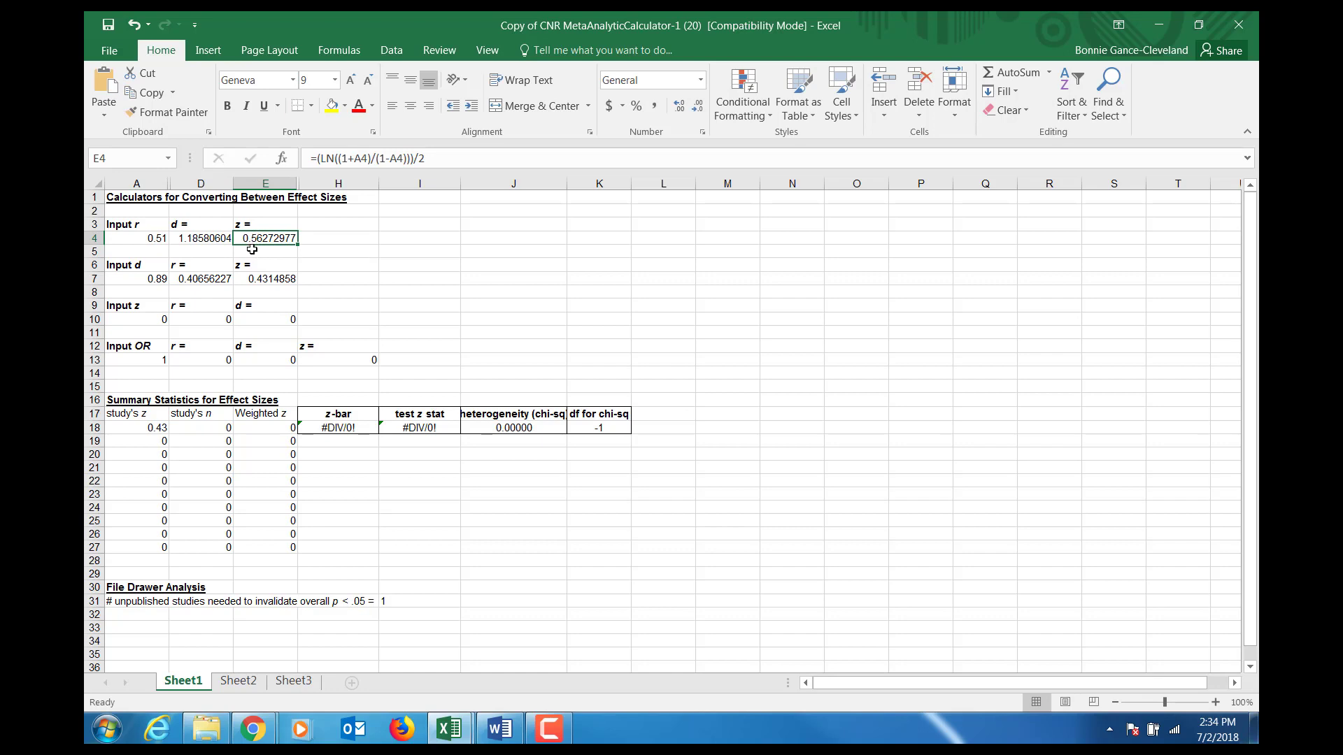
- Enter 0.56 as the second study's z in A19
{"action": "left_click", "coordinate": [128, 443]}
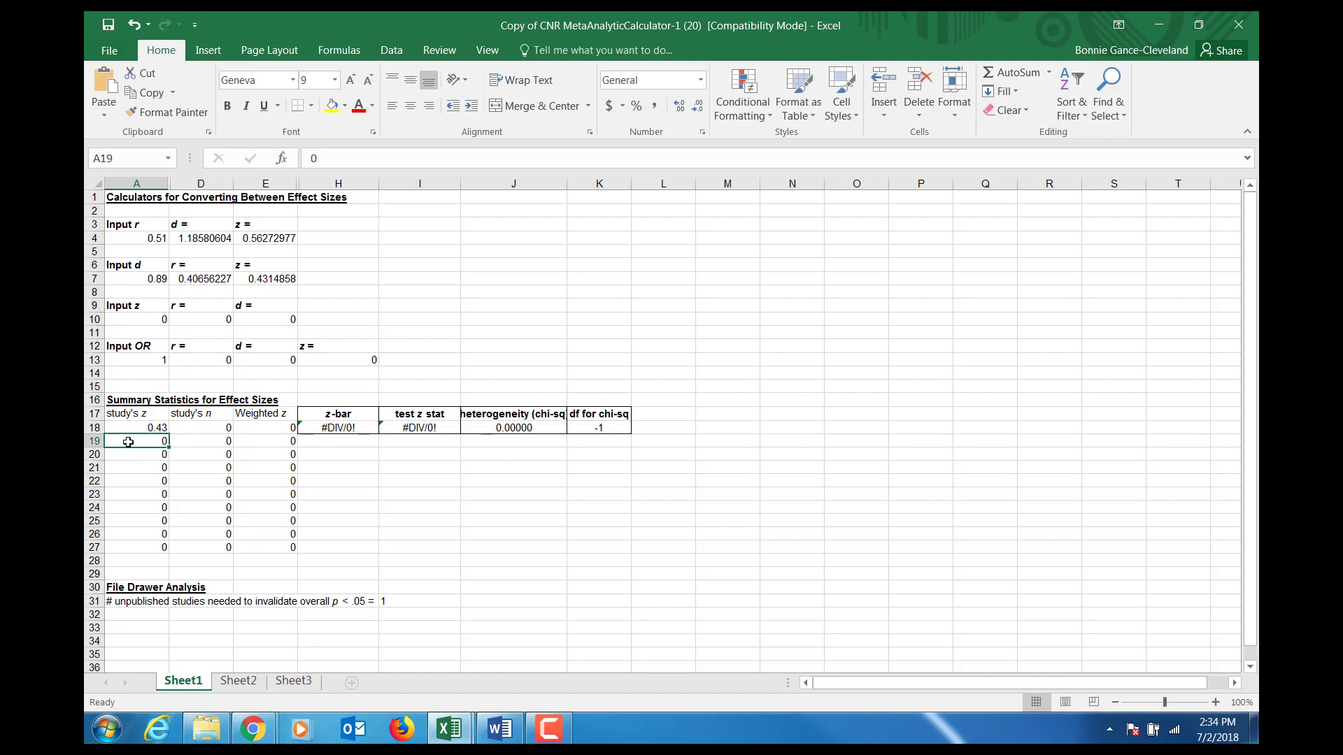
{"action": "type", "text": "0."}
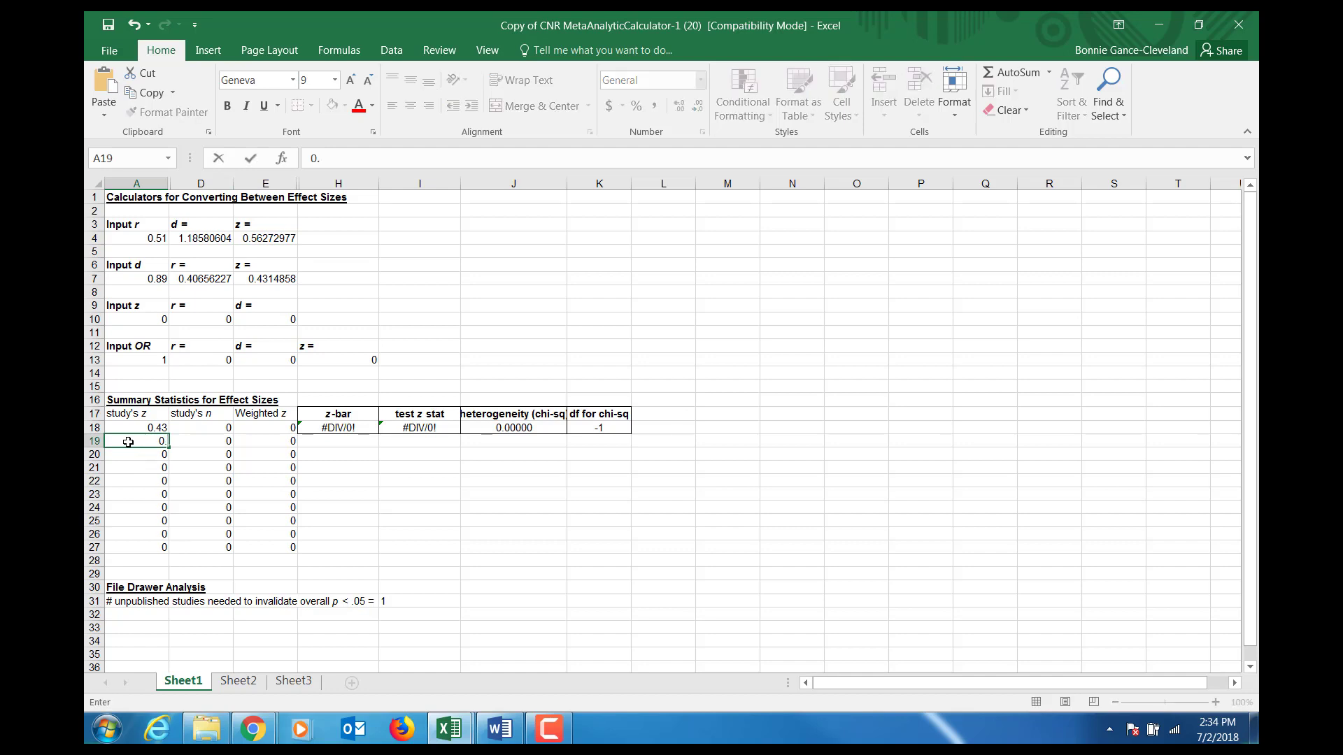
{"action": "type", "text": "56"}
{"action": "left_click", "coordinate": [182, 442]}
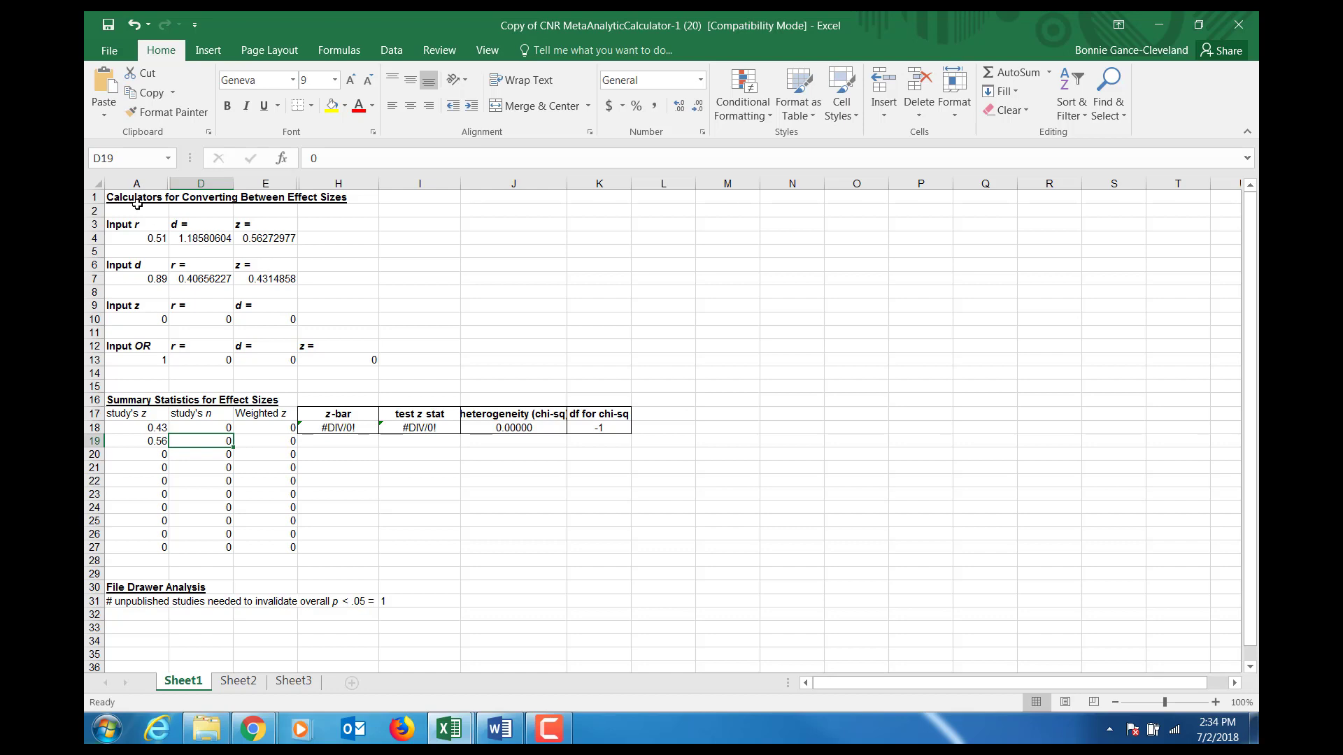
- Enter 0.45 as the r input in A4 to convert the third study's effect size, and record 0.48 as its z in A20
{"action": "left_click", "coordinate": [150, 239]}
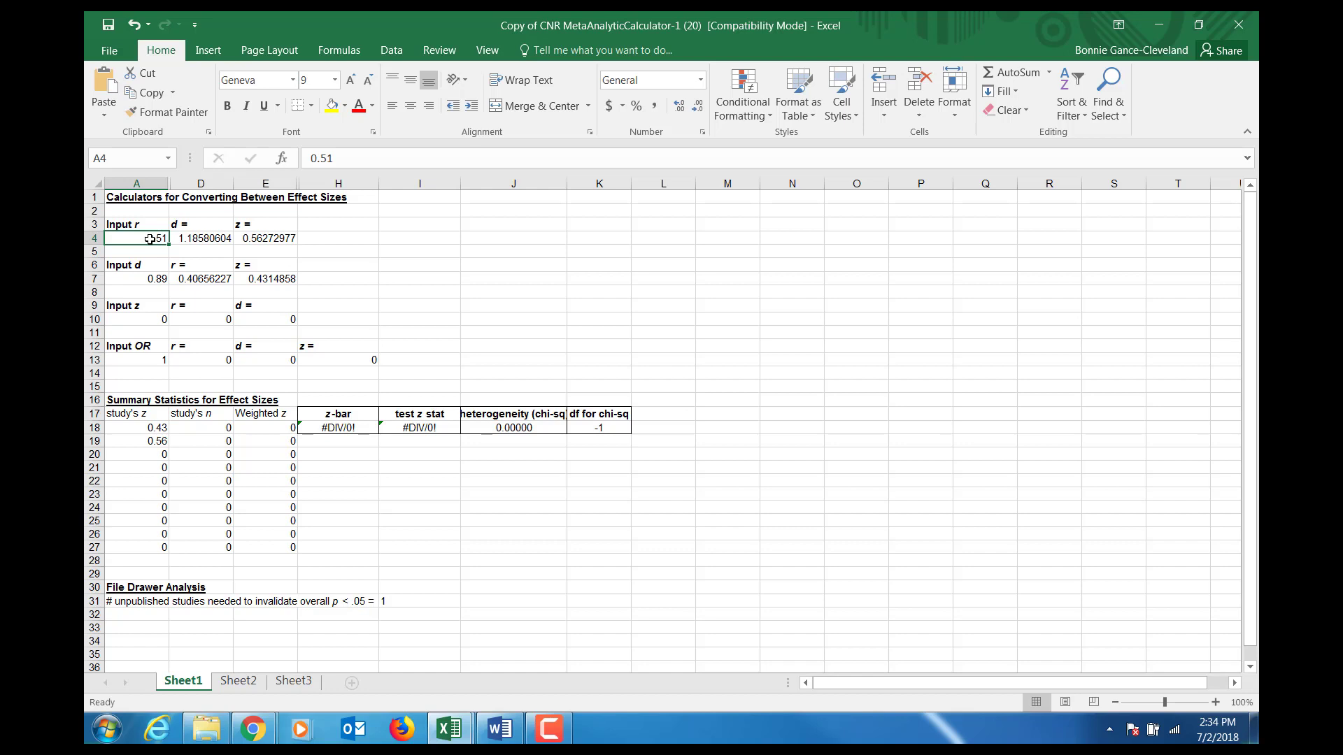
{"action": "type", "text": "0.45"}
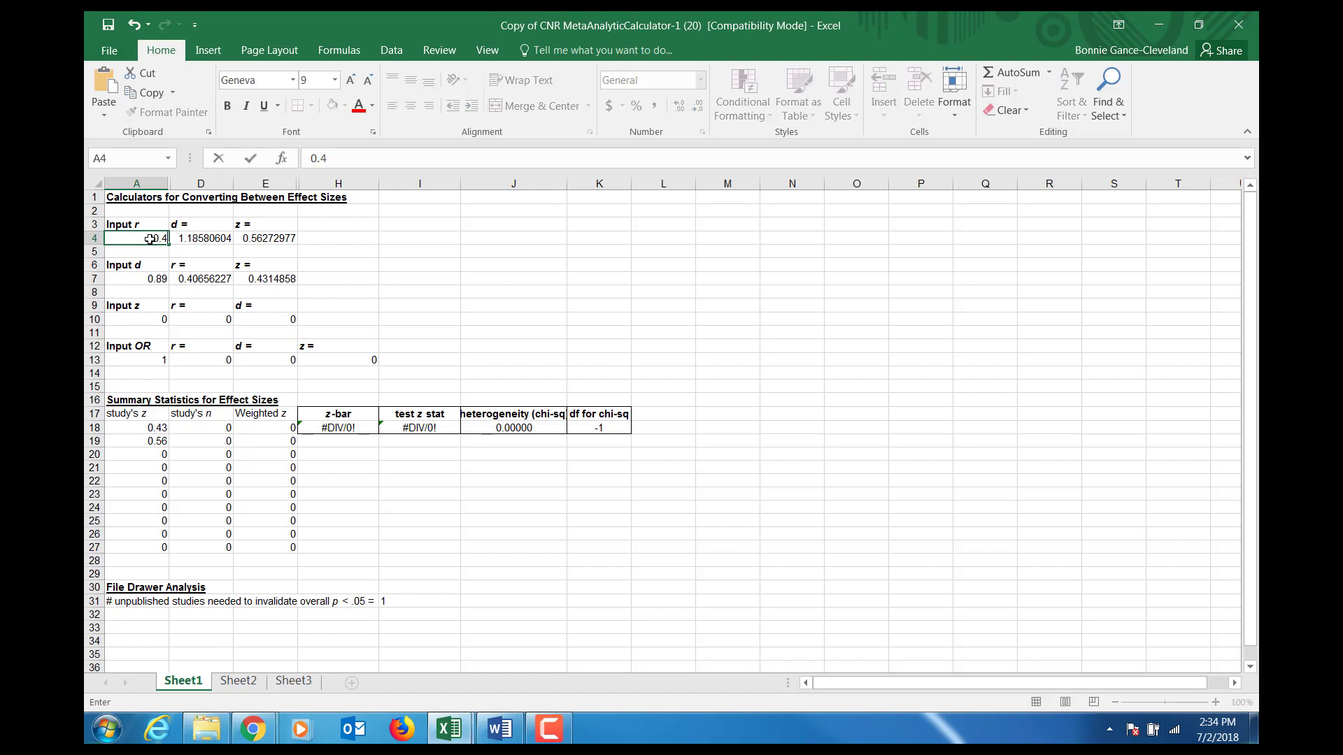
{"action": "left_click", "coordinate": [245, 237]}
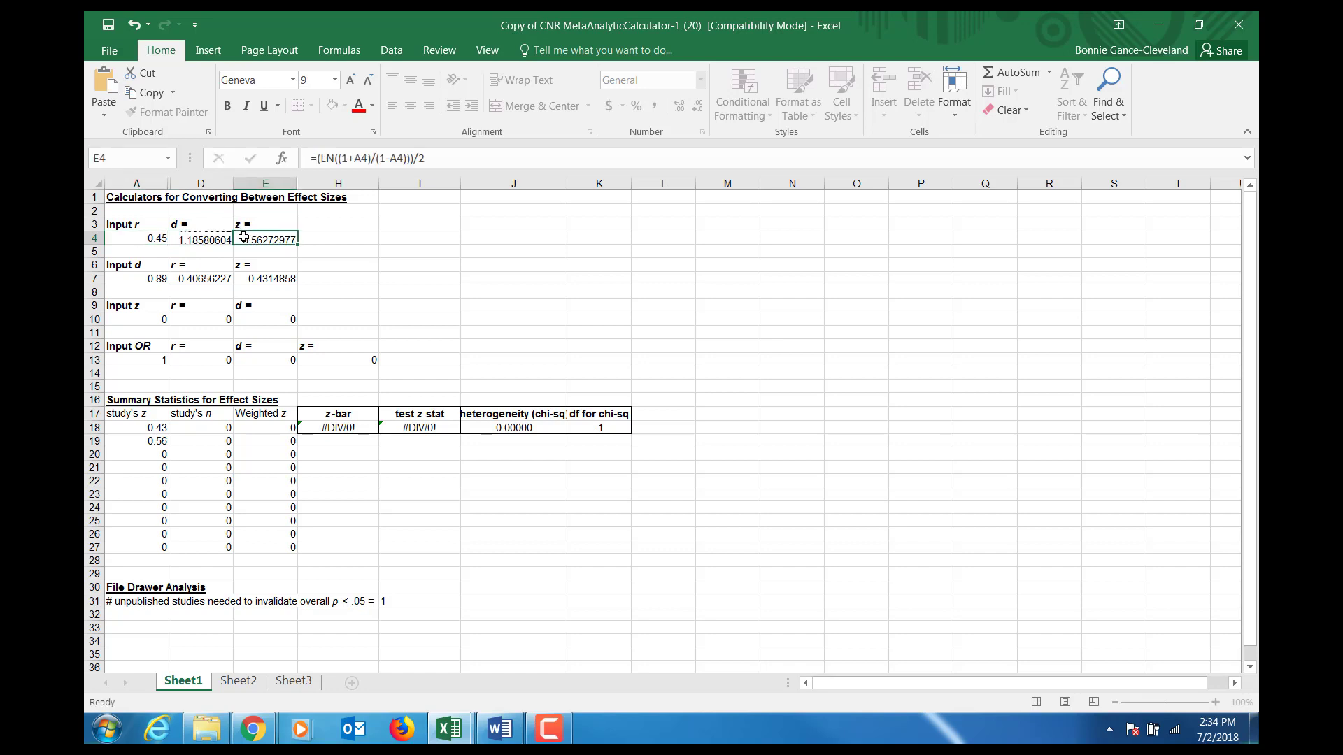
{"action": "left_click", "coordinate": [149, 454]}
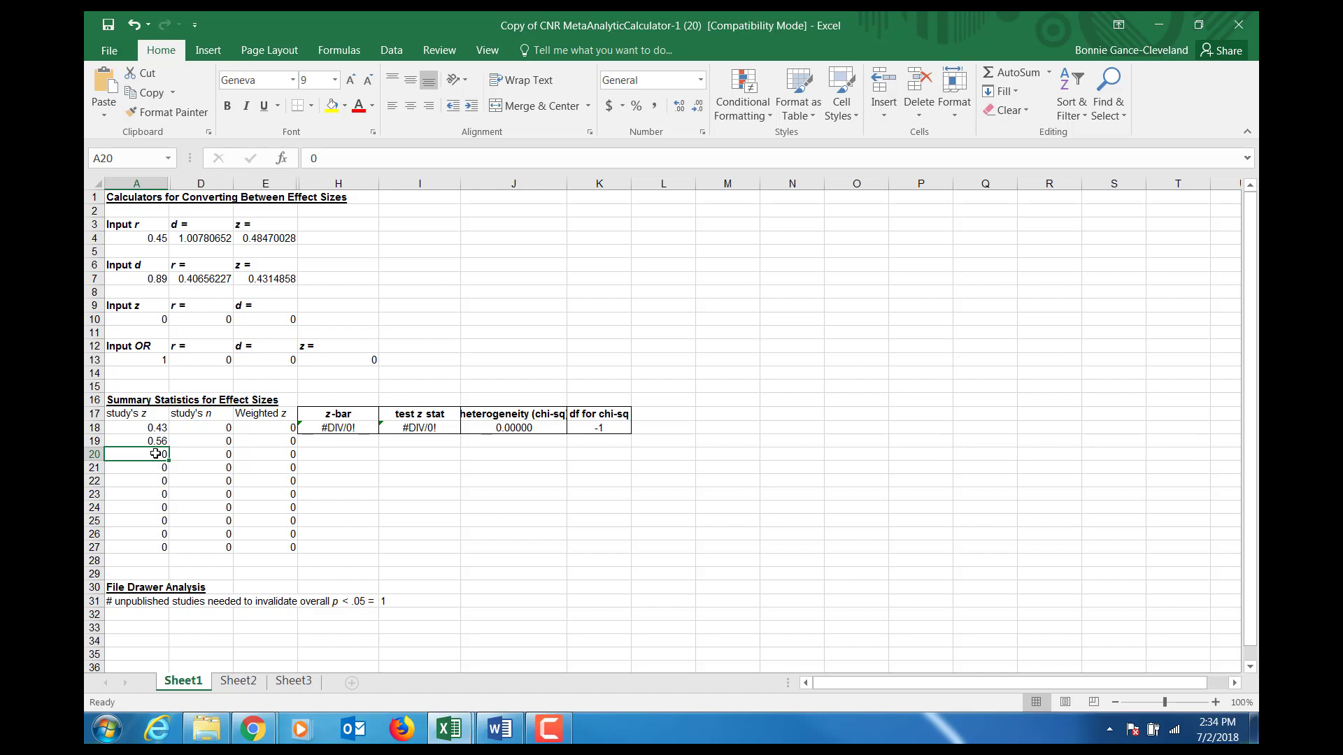
{"action": "type", "text": "0."}
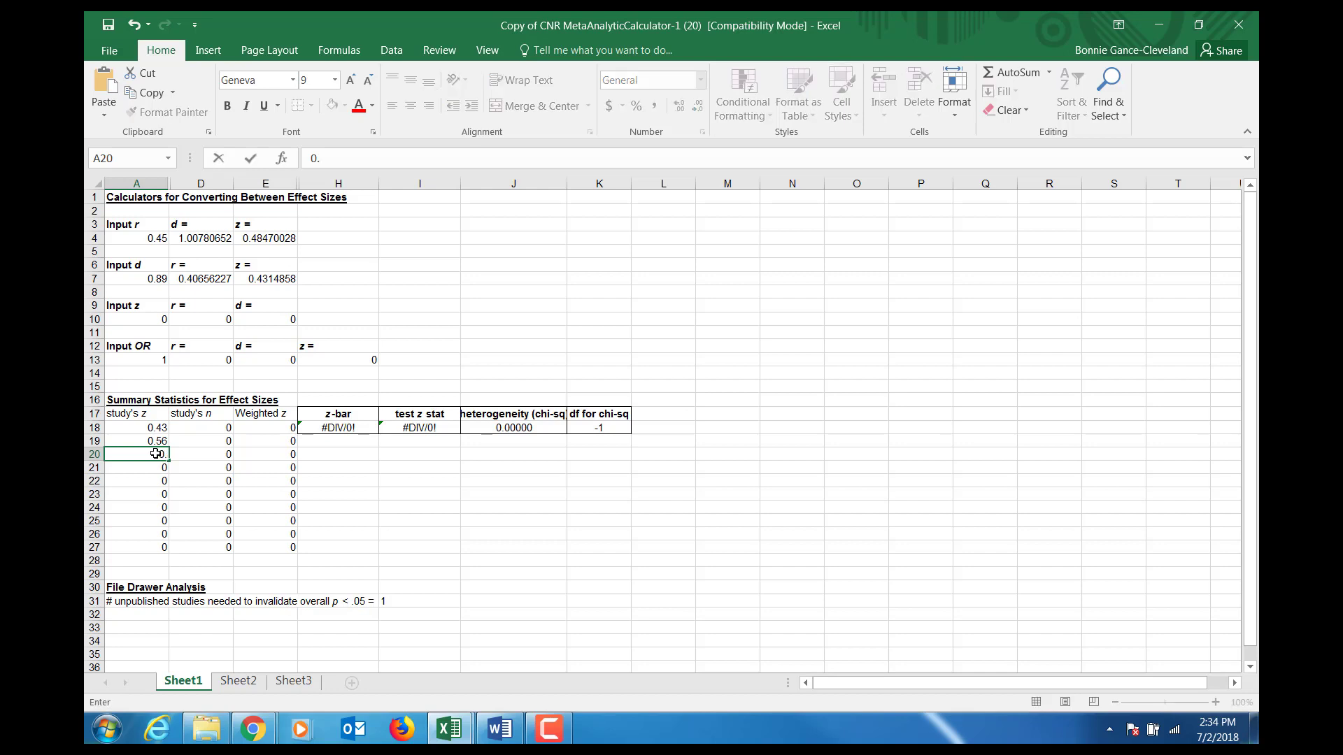
{"action": "type", "text": "48"}
- Enter 0.50 as the d input in A7 to convert the fourth study's effect size, and record 0.25 as its z in A21
{"action": "left_click", "coordinate": [153, 277]}
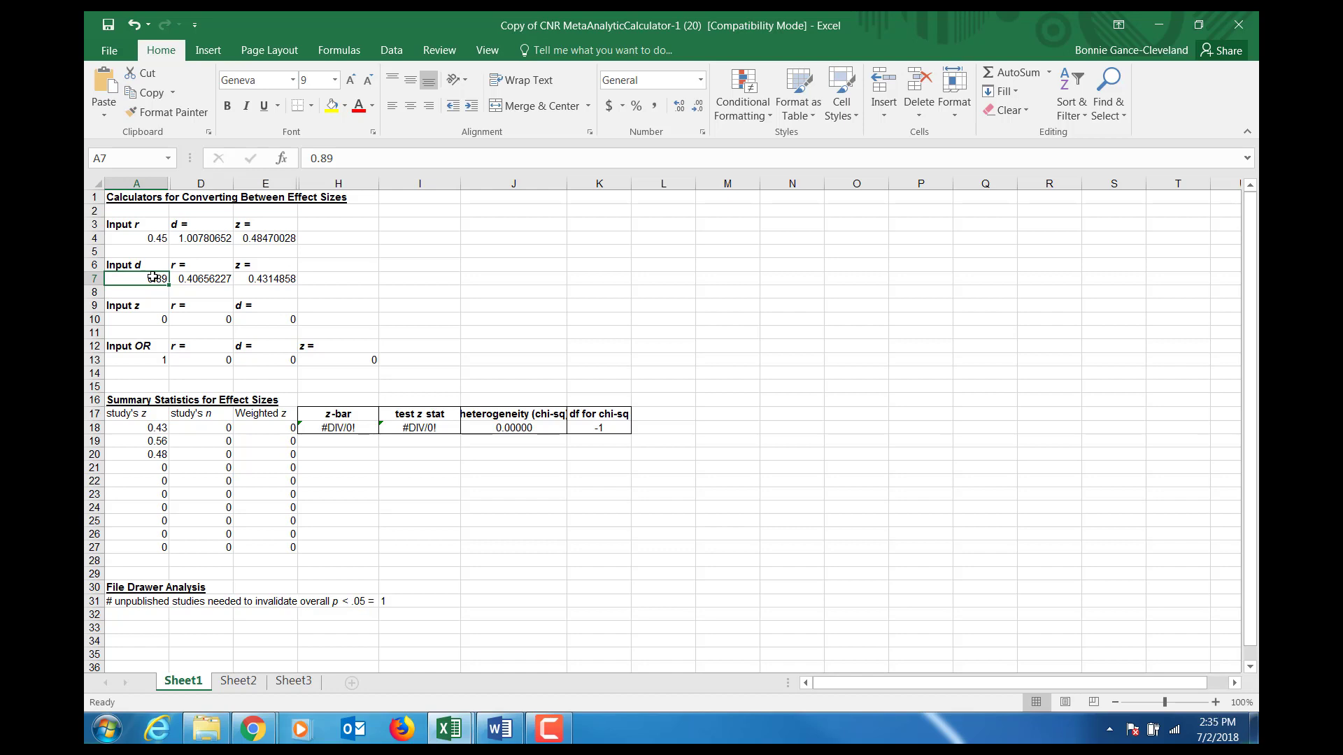
{"action": "key", "text": "BackSpace"}
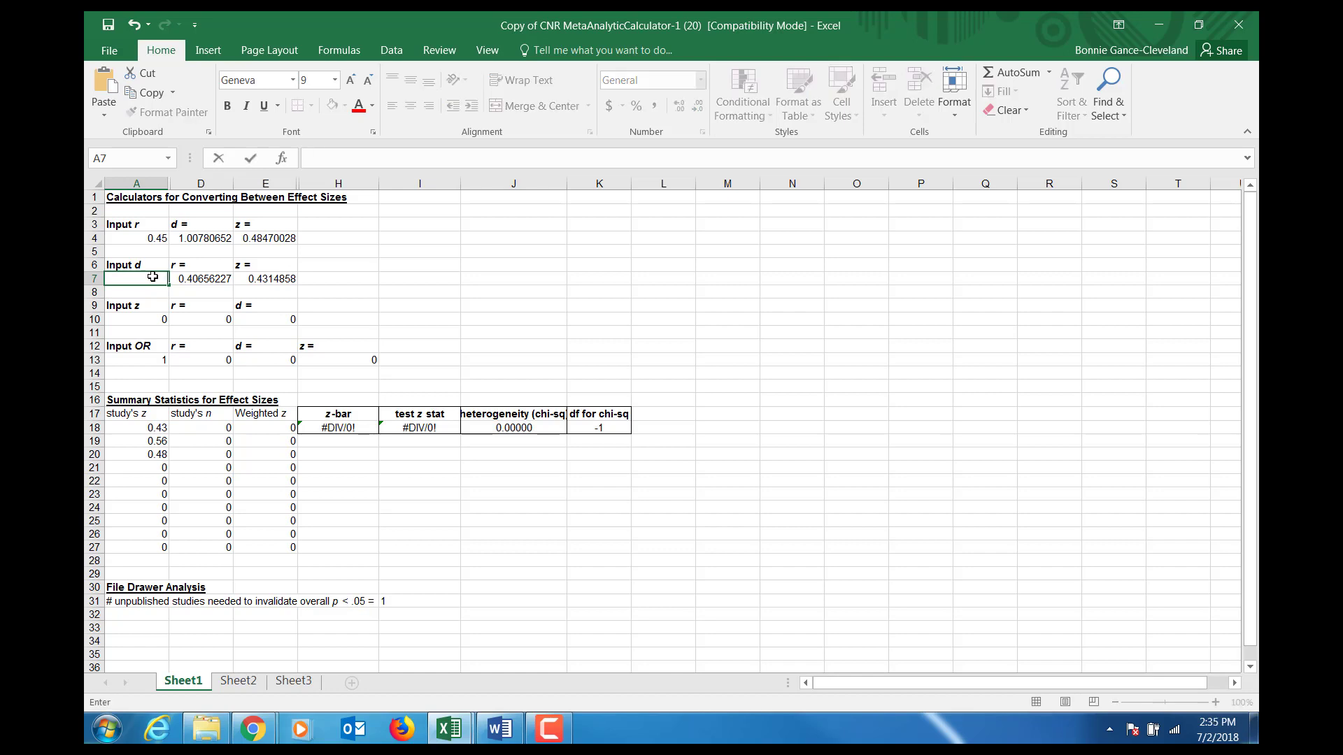
{"action": "type", "text": "0.50"}
{"action": "left_click", "coordinate": [261, 275]}
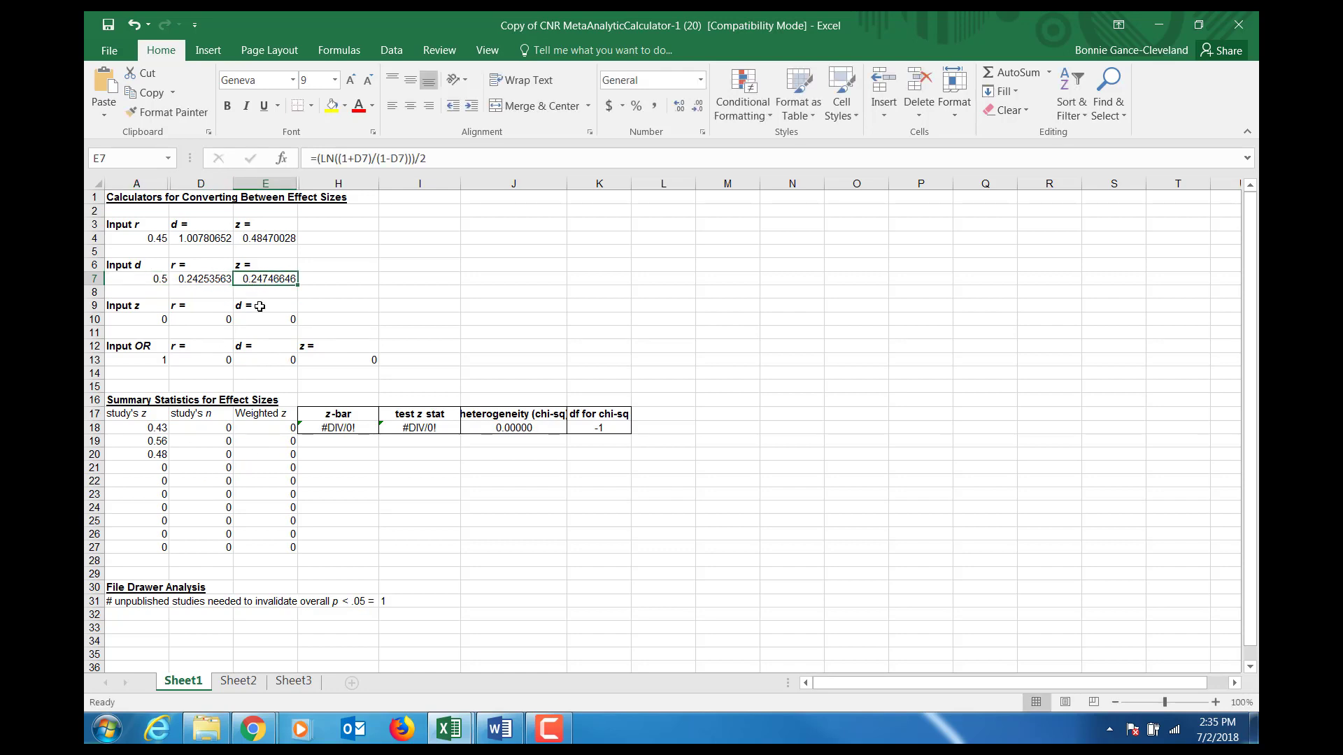
{"action": "left_click", "coordinate": [163, 469]}
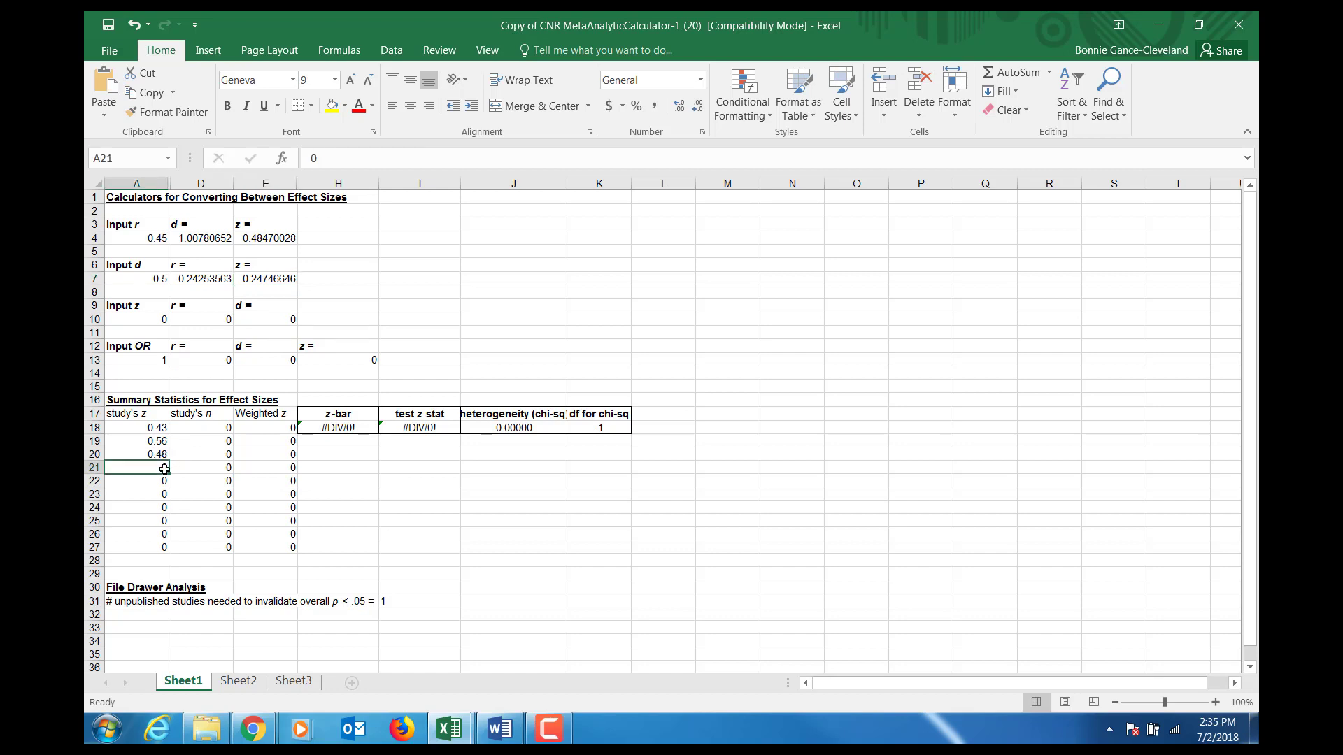
{"action": "type", "text": "0.2"}
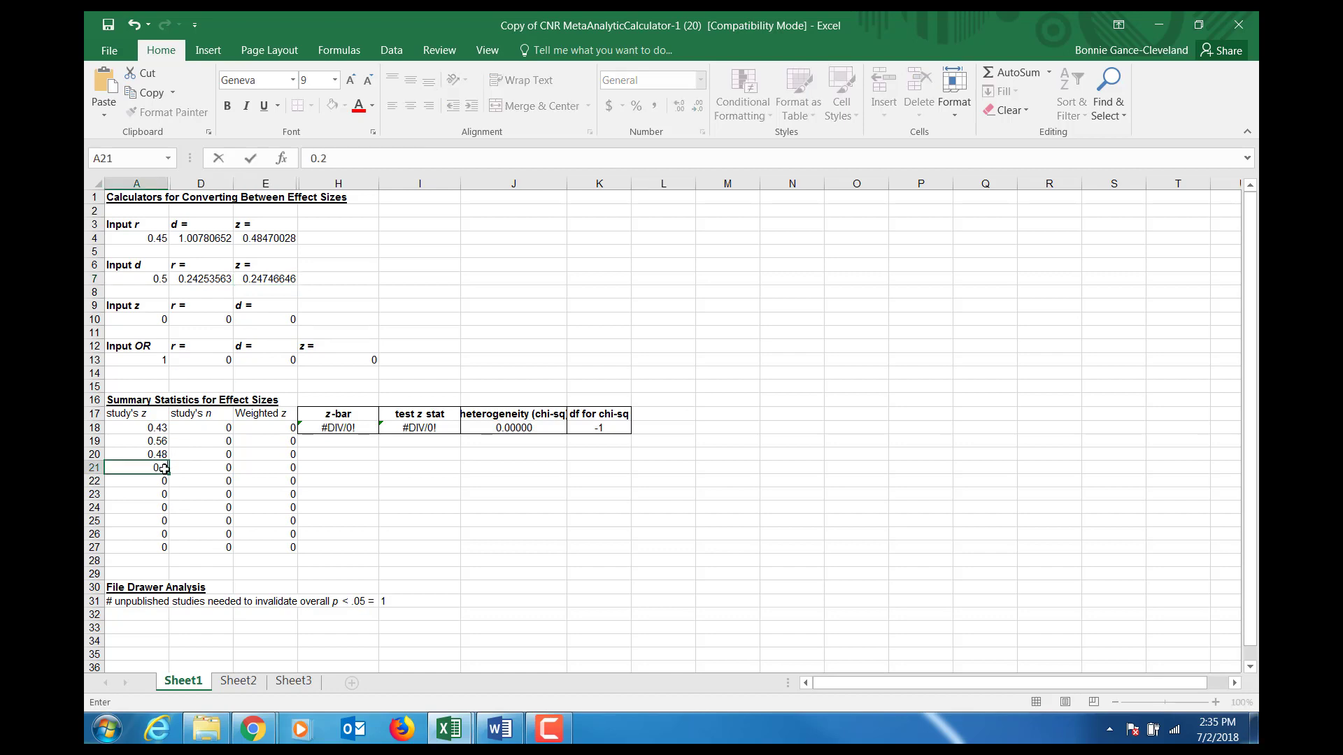
{"action": "type", "text": "5"}
- Enter the sample sizes of the first two studies in the study's n column: 100 in D18 and 60 in D19
{"action": "left_click", "coordinate": [197, 433]}
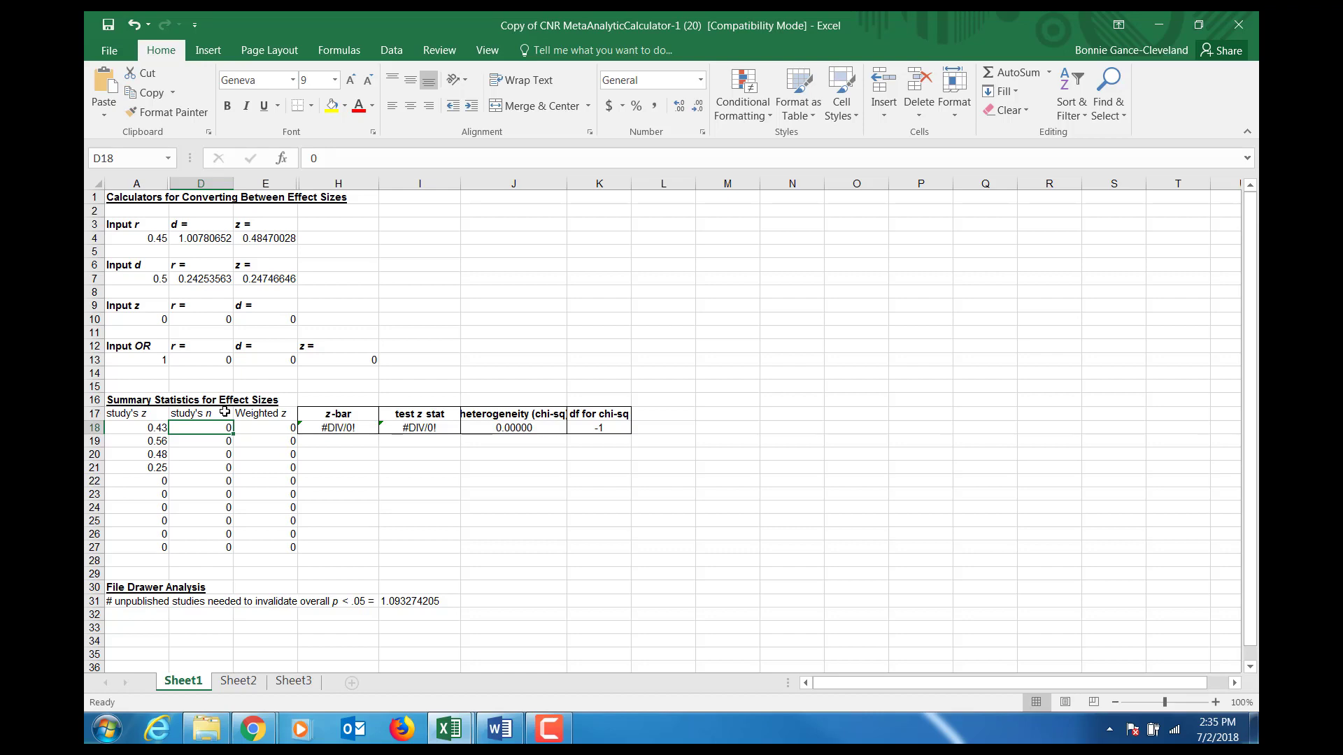
{"action": "type", "text": "100"}
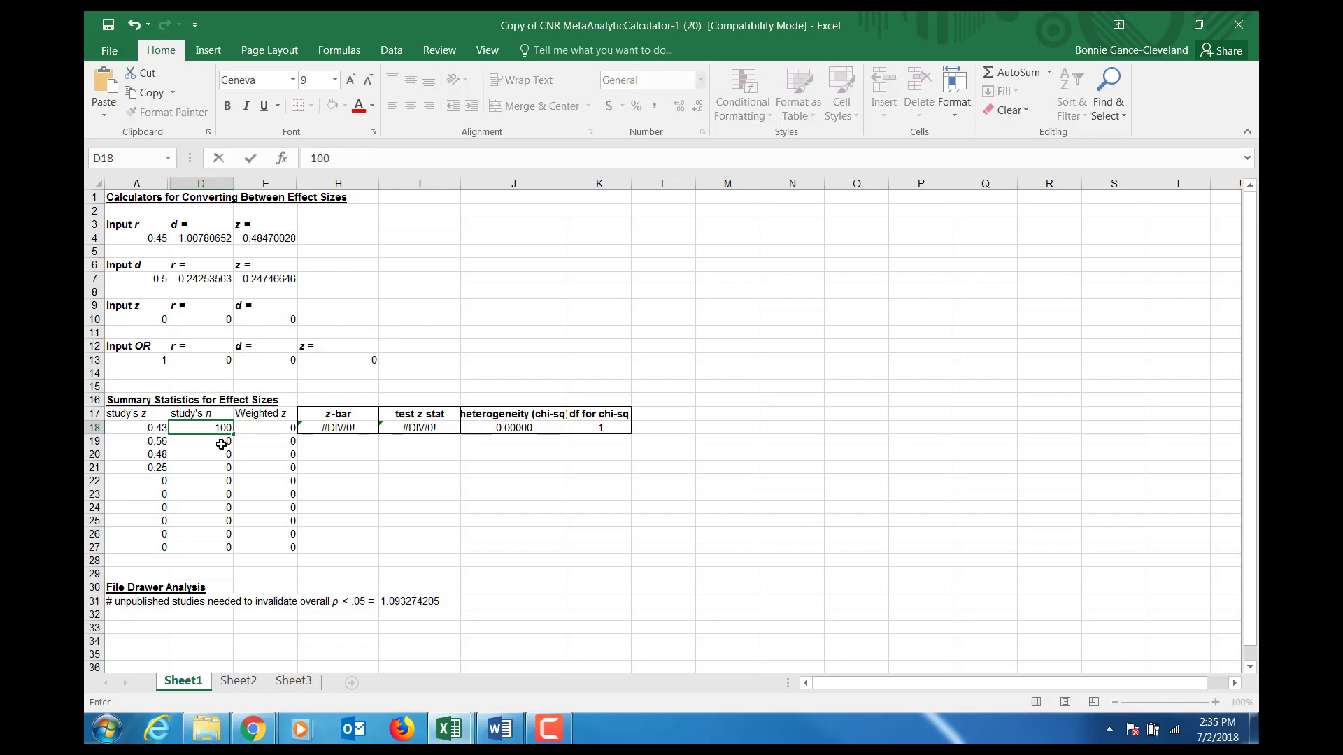
{"action": "key", "text": "Return"}
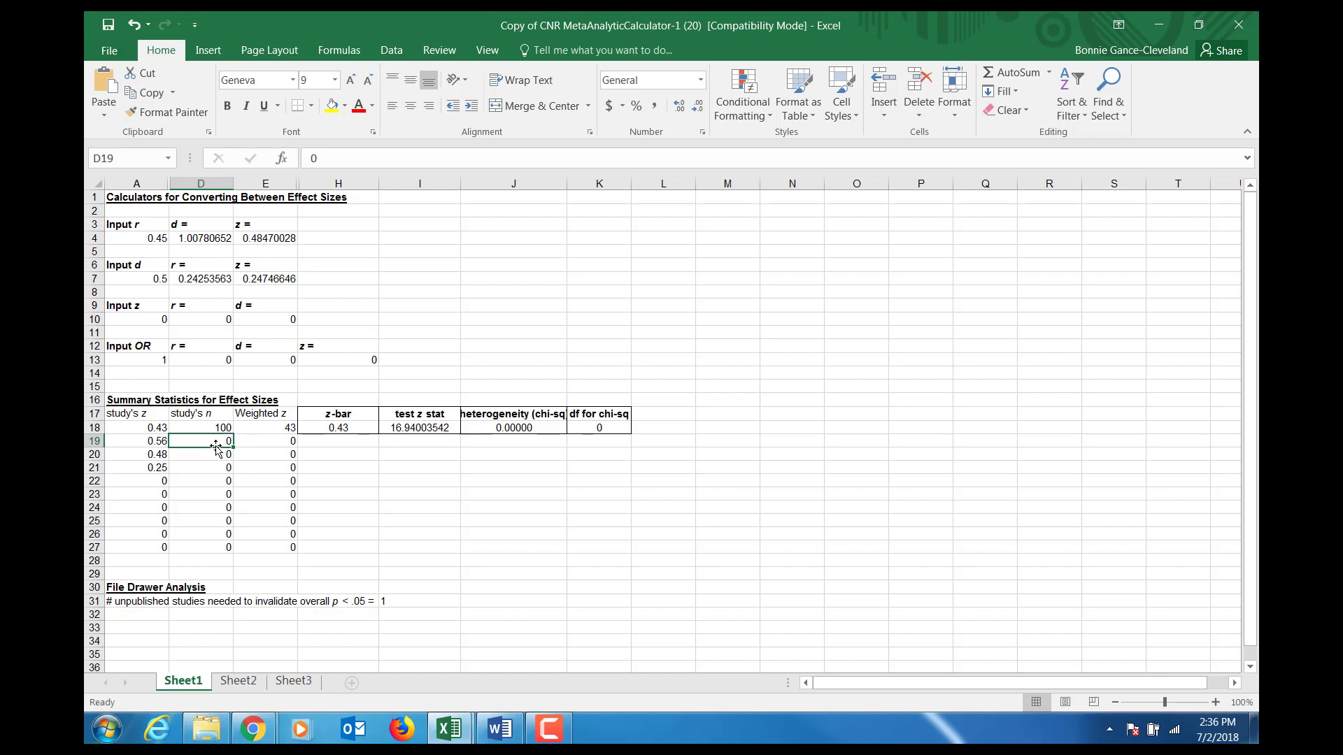
{"action": "type", "text": "60"}
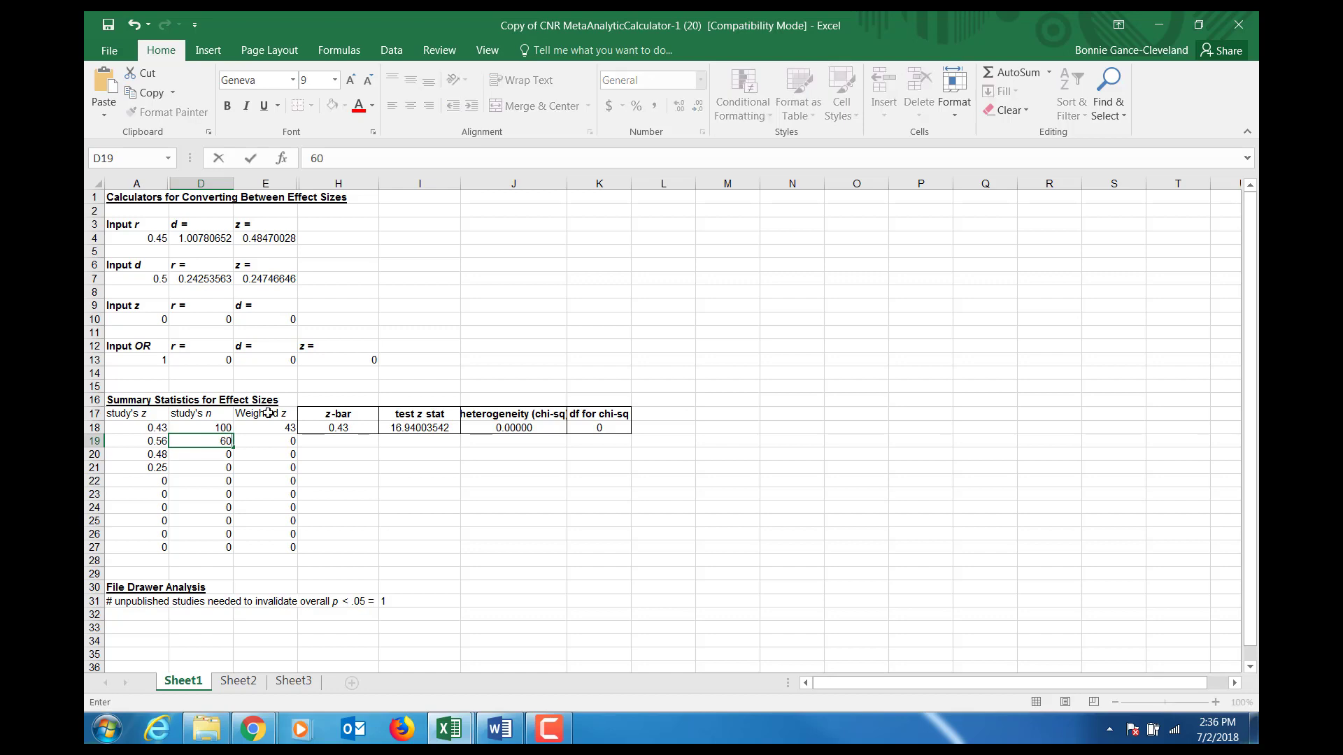
{"action": "left_click", "coordinate": [274, 444]}
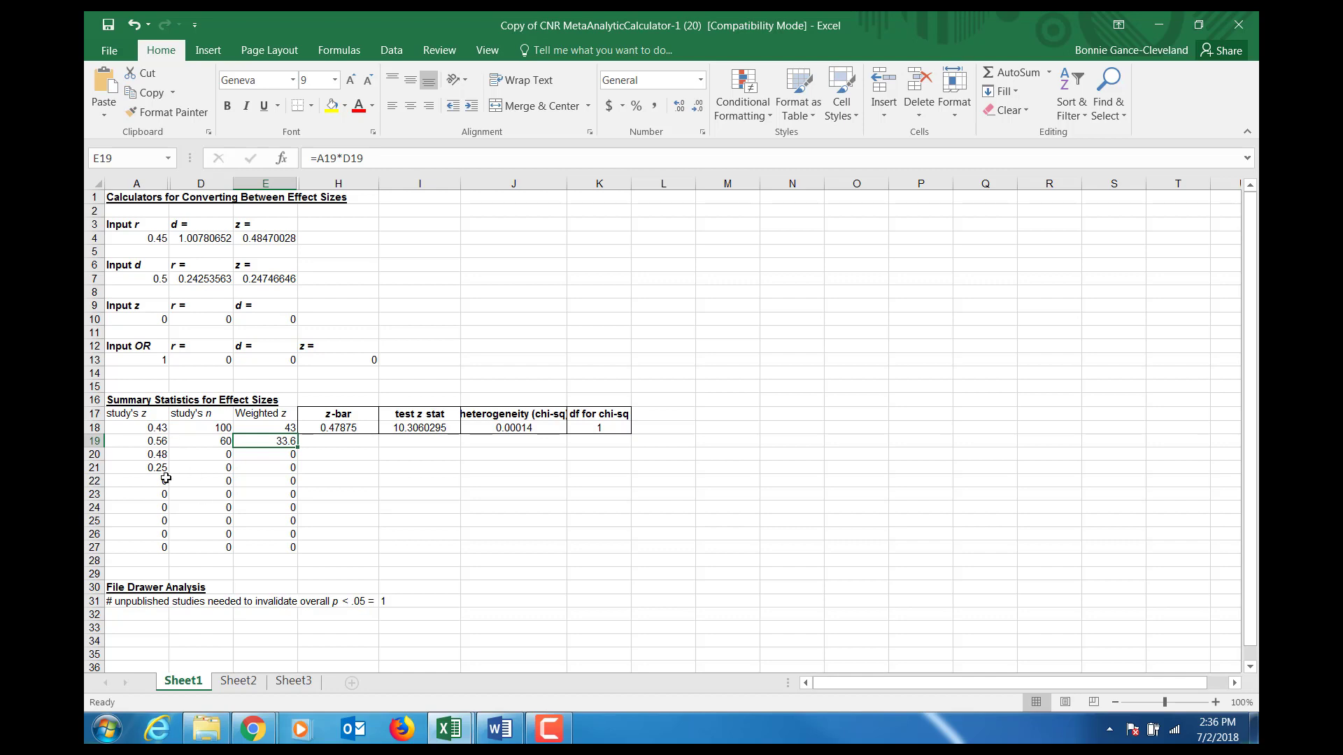
- Enter the sample sizes of the third and fourth studies in the study's n column: 30 in D20 and 75 in D21
{"action": "left_click", "coordinate": [209, 452]}
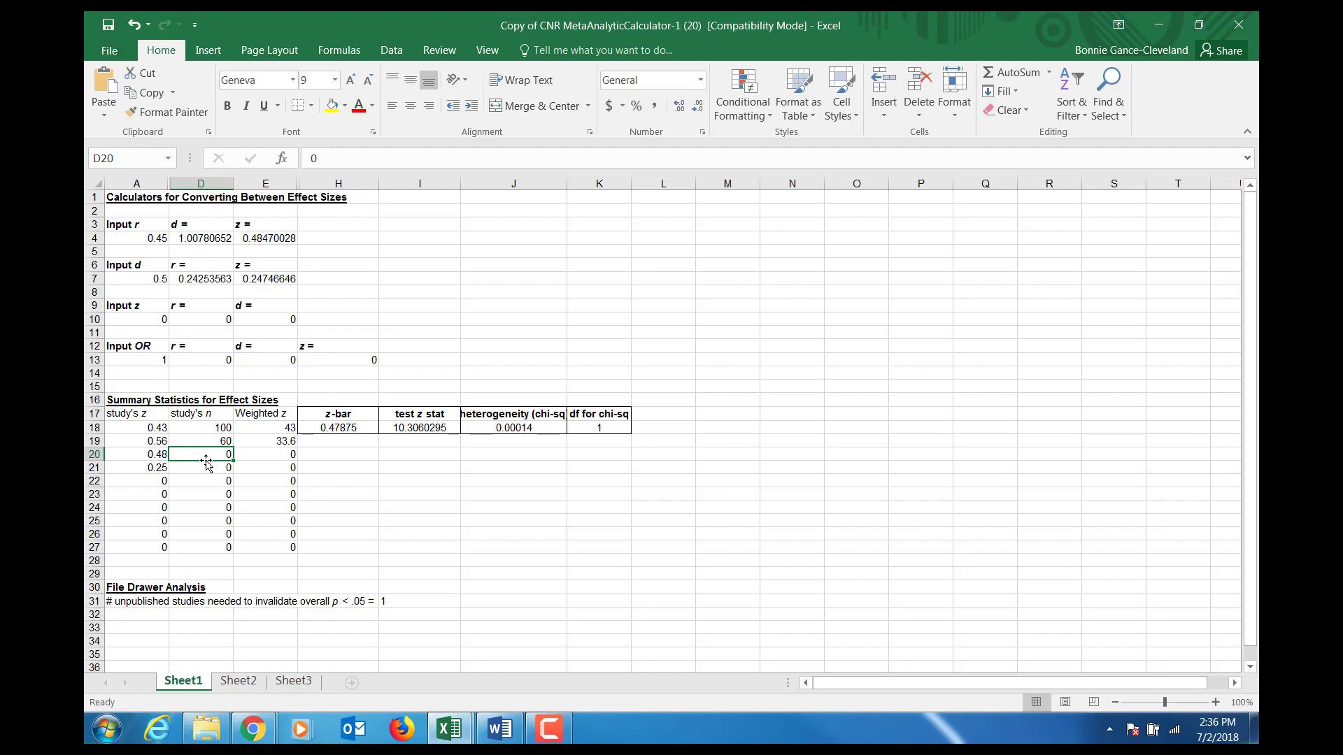
{"action": "type", "text": "30"}
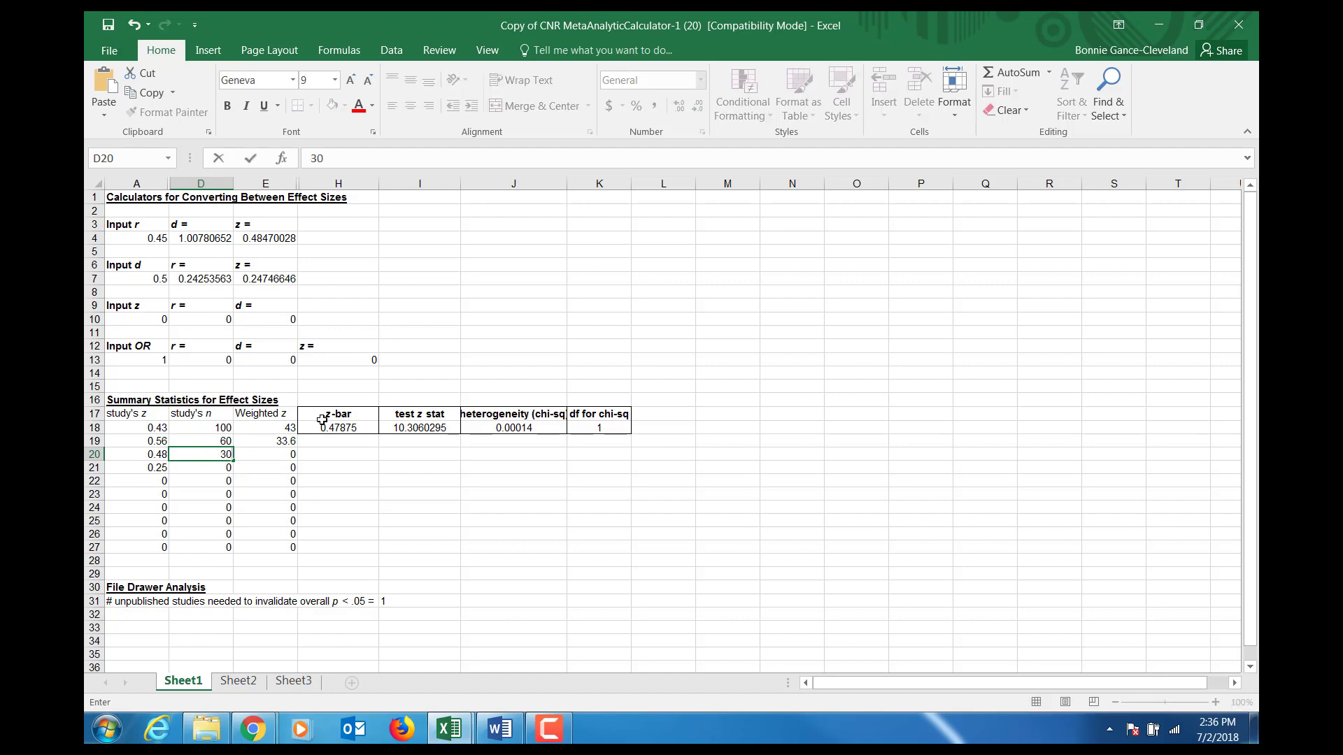
{"action": "left_click", "coordinate": [258, 455]}
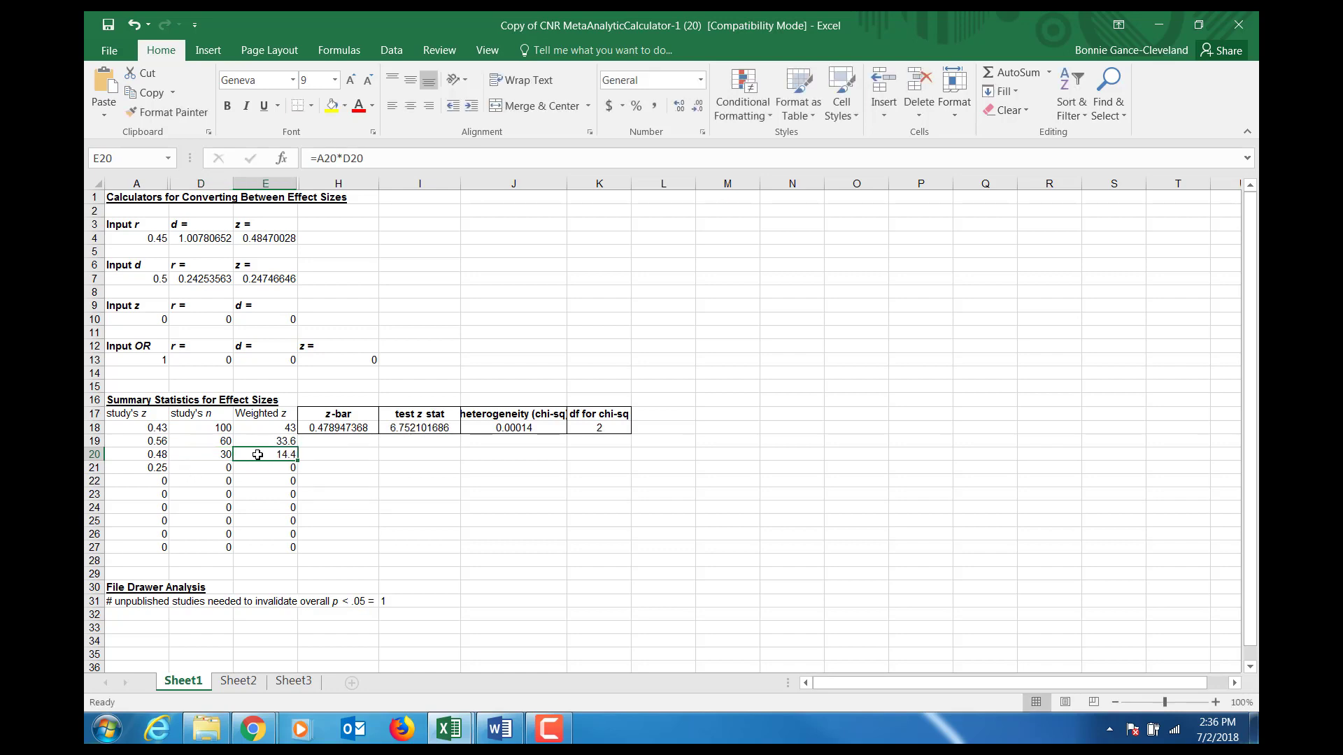
{"action": "left_click", "coordinate": [162, 470]}
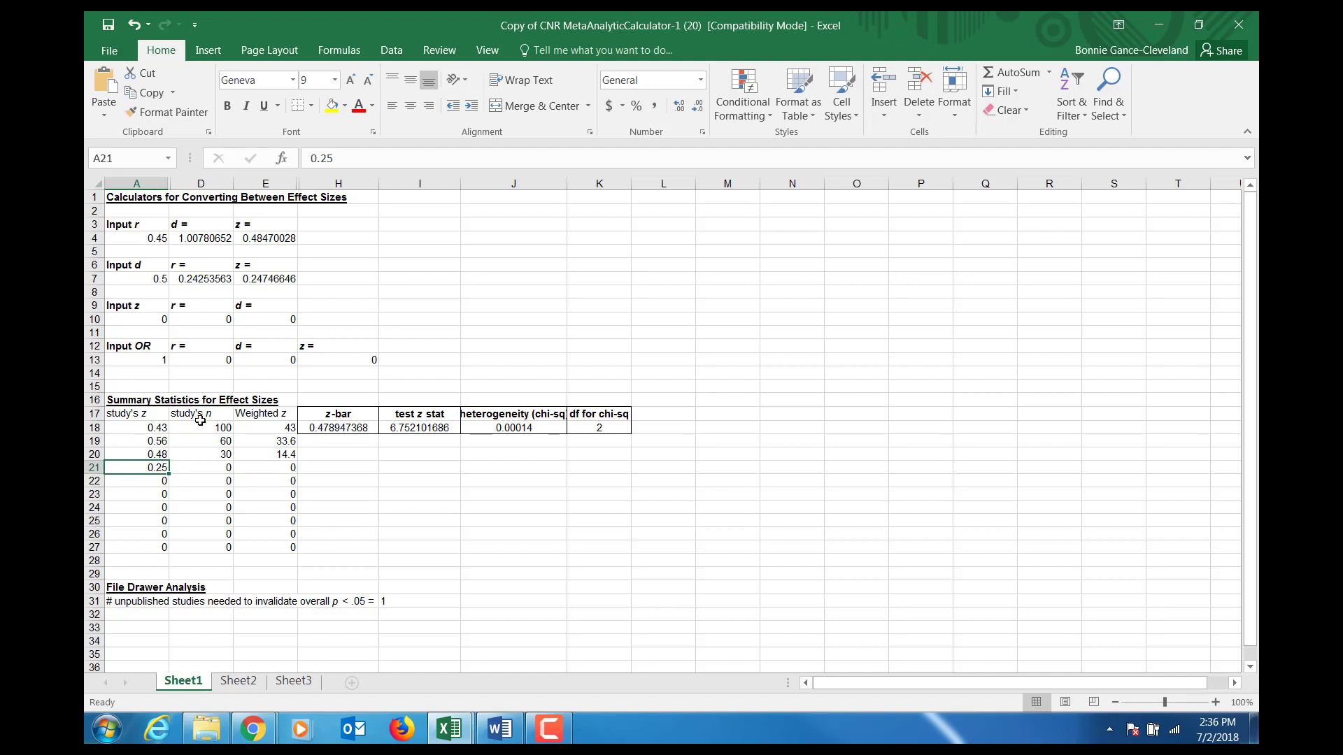
{"action": "left_click", "coordinate": [224, 467]}
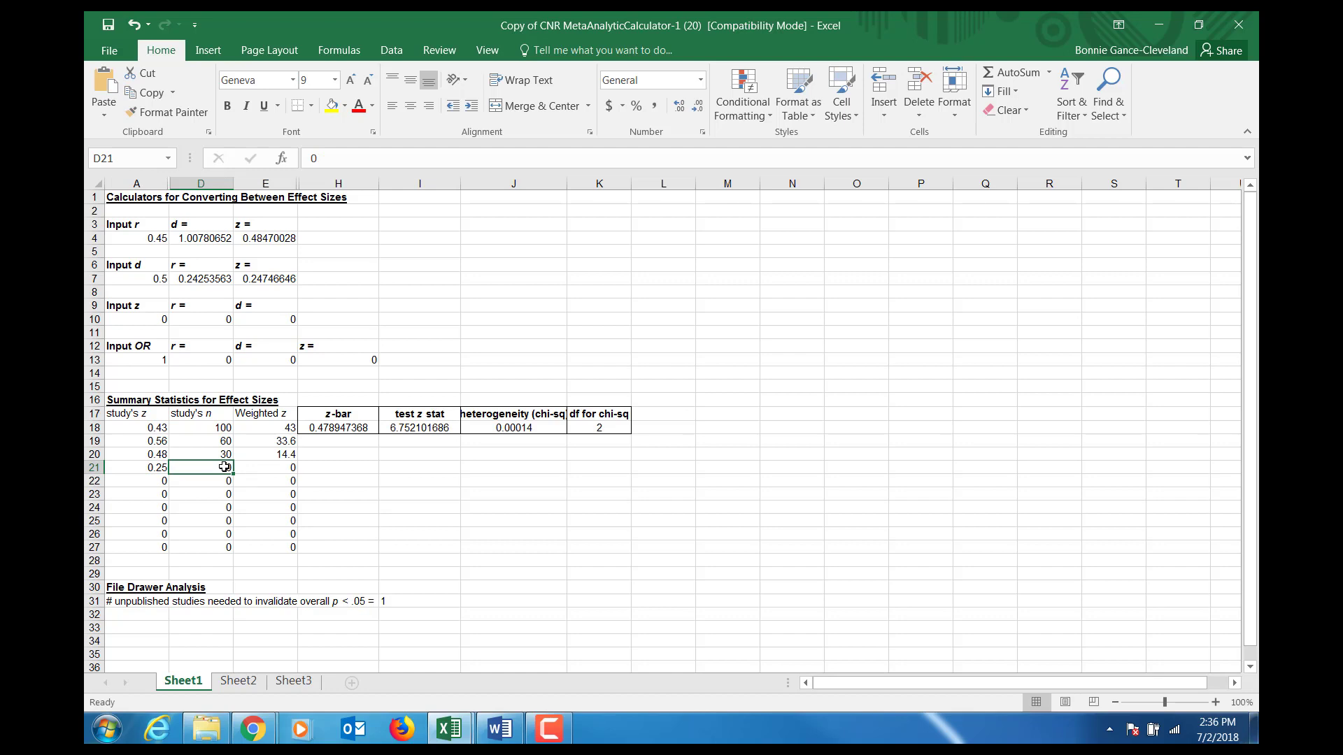
{"action": "type", "text": "75"}
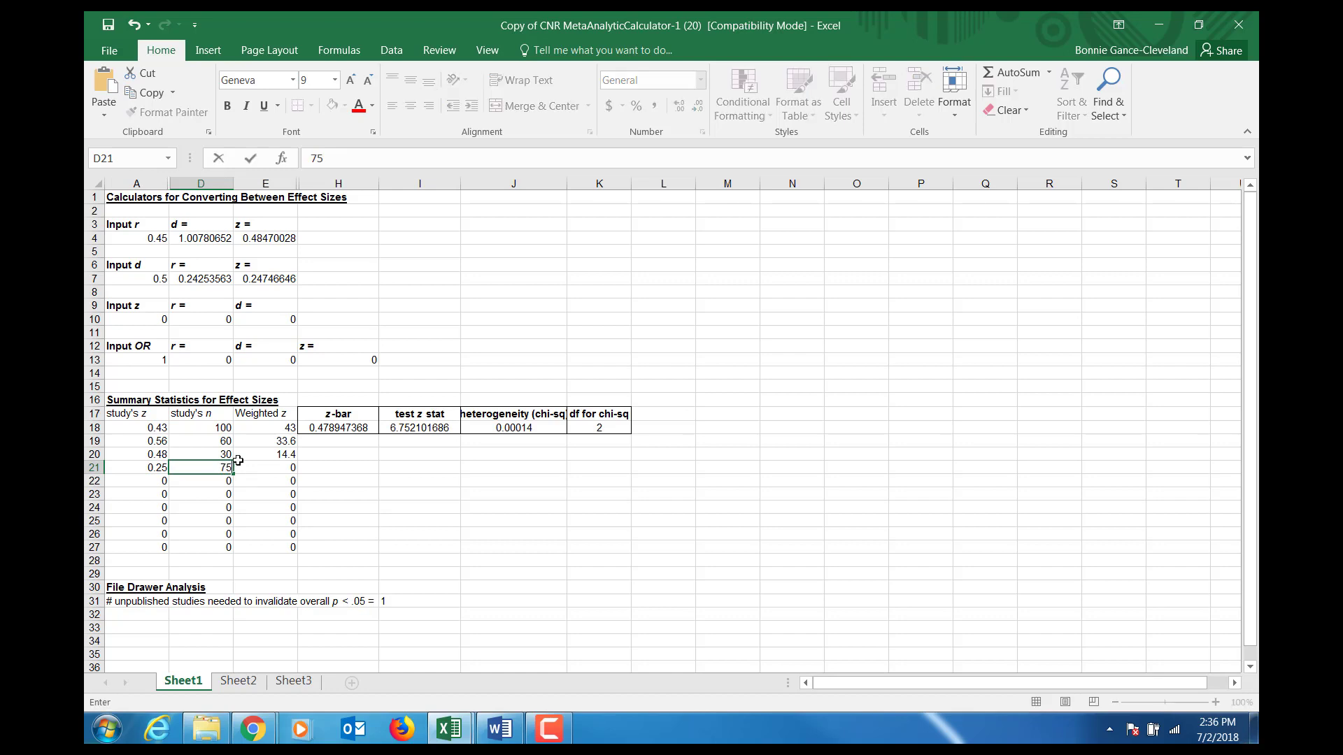
{"action": "left_click", "coordinate": [258, 466]}
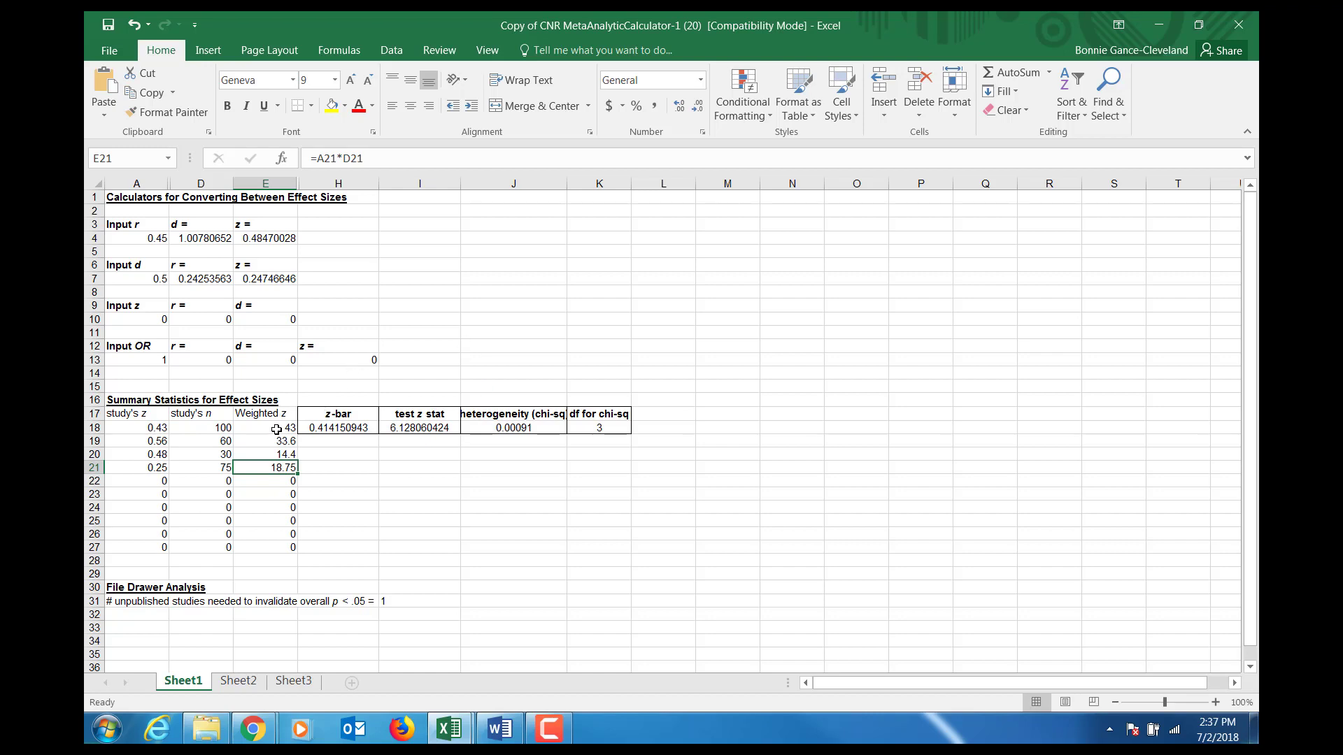
- Examine the first study's weighted z in E18, the summary statistics, and the File Drawer Analysis formula in I31
{"action": "key", "text": "Up"}
{"action": "key", "text": "Up"}
{"action": "key", "text": "Up"}
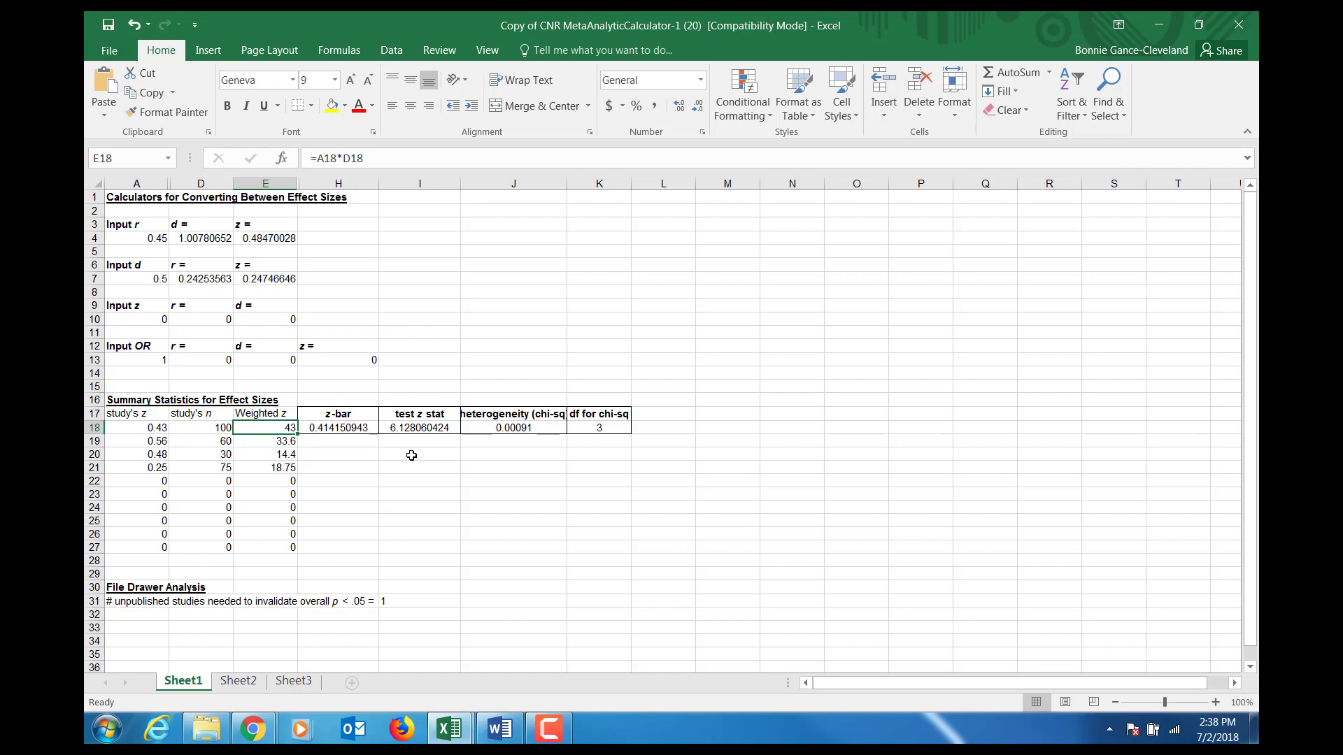
{"action": "scroll", "coordinate": [409, 457], "scroll_direction": "down", "scroll_amount": 3}
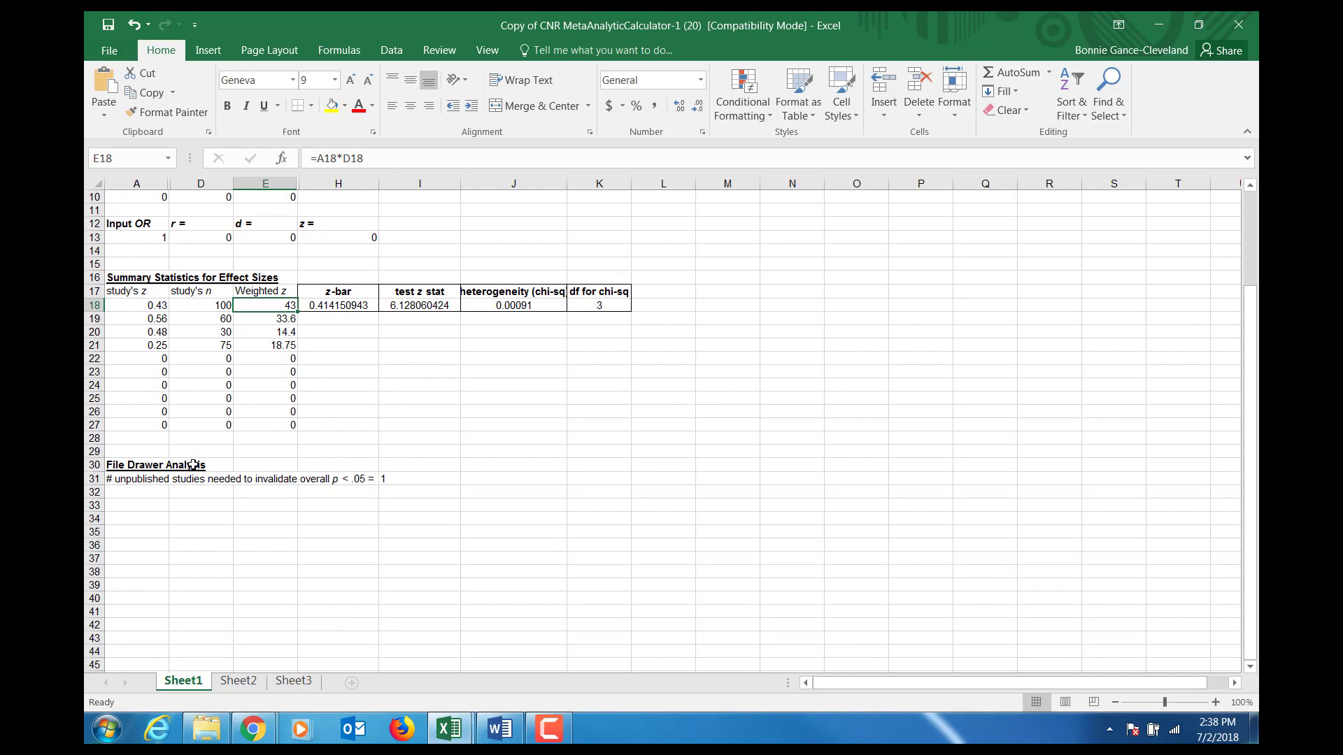
{"action": "left_click", "coordinate": [413, 479]}
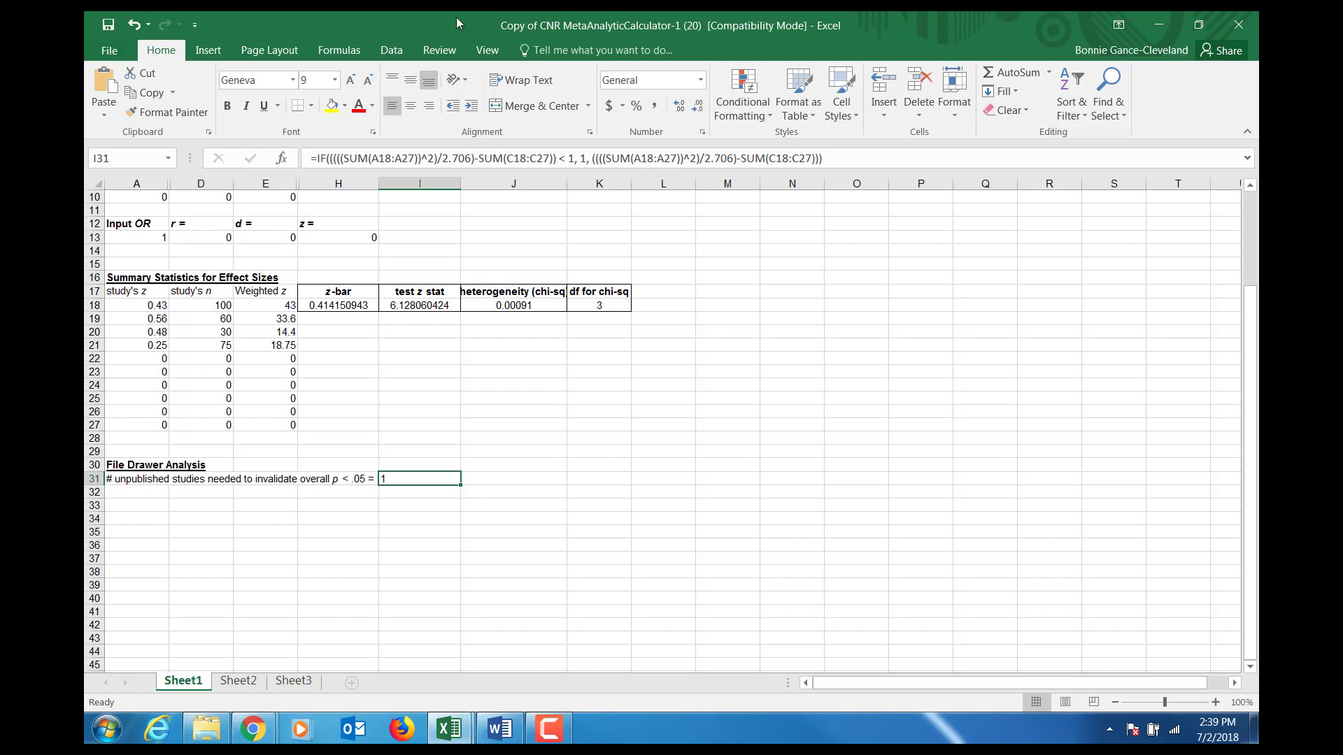
- Switch to the MetaAnalysisHowTo 2018 (1) workbook and review its worked example and step notes on Sheet1
{"action": "left_click", "coordinate": [1156, 21]}
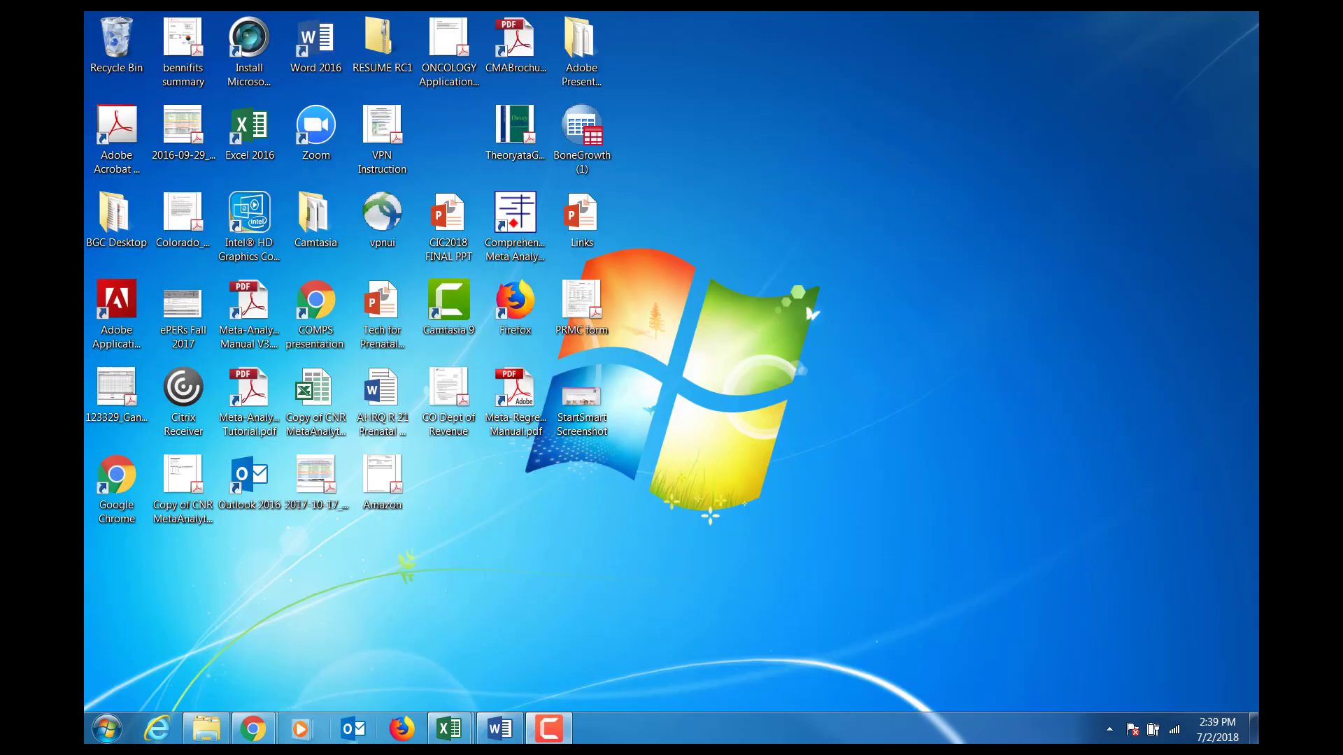
{"action": "mouse_move", "coordinate": [449, 729]}
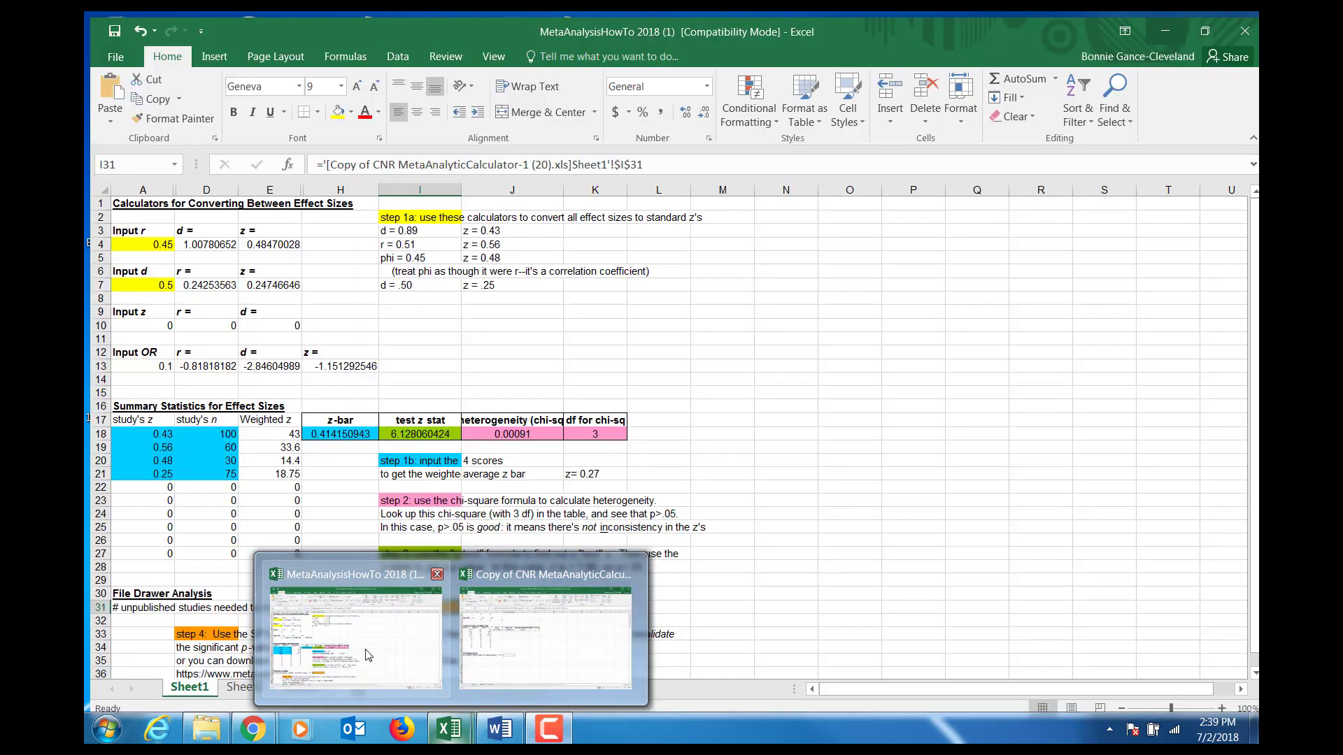
{"action": "left_click", "coordinate": [391, 657]}
{"action": "scroll", "coordinate": [507, 508], "scroll_direction": "down", "scroll_amount": 3}
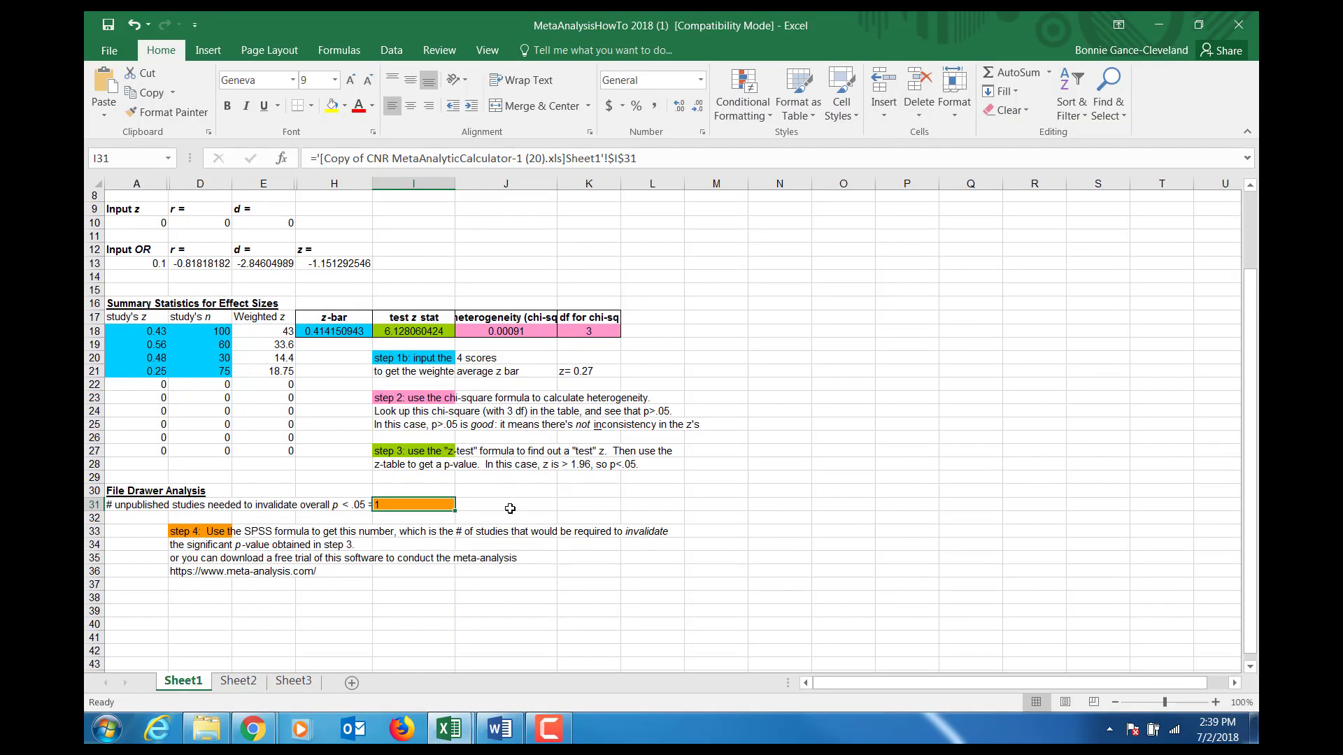
{"action": "scroll", "coordinate": [511, 509], "scroll_direction": "up", "scroll_amount": 3}
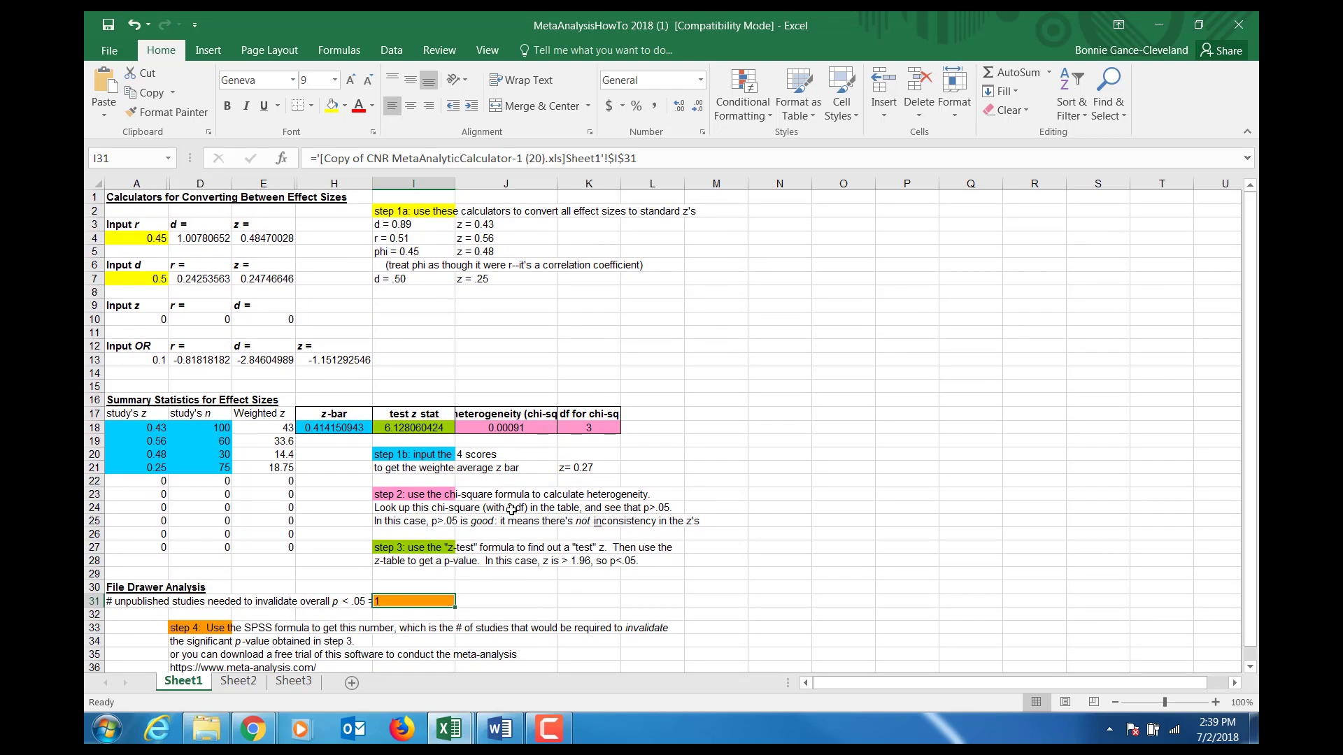